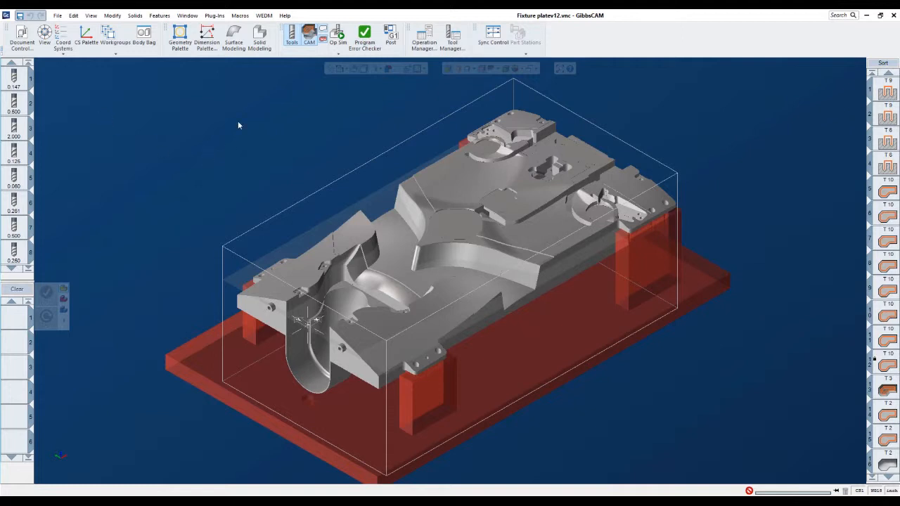
click(59, 16)
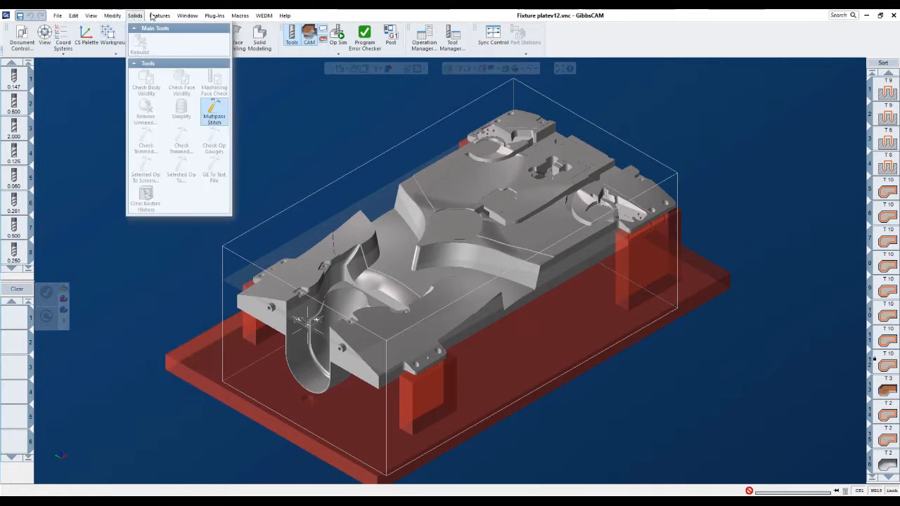
mouse_move(111, 17)
mouse_move(199, 20)
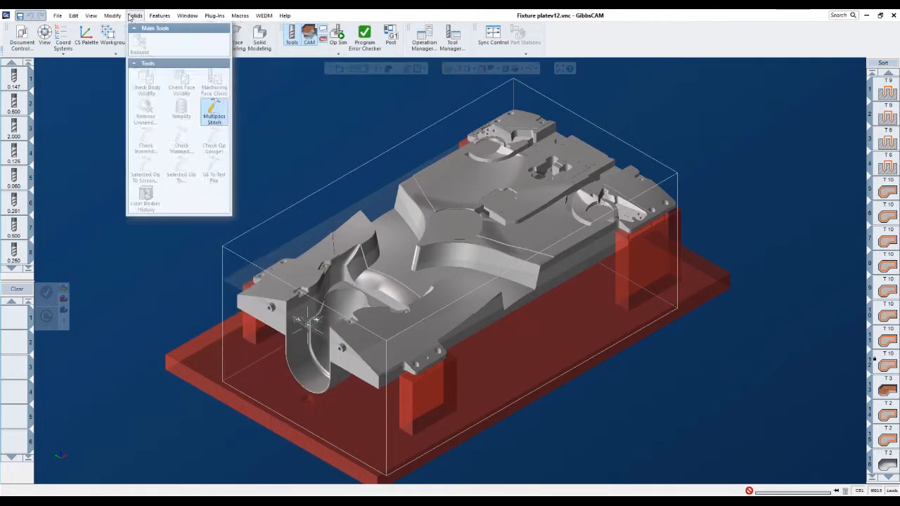
mouse_move(57, 20)
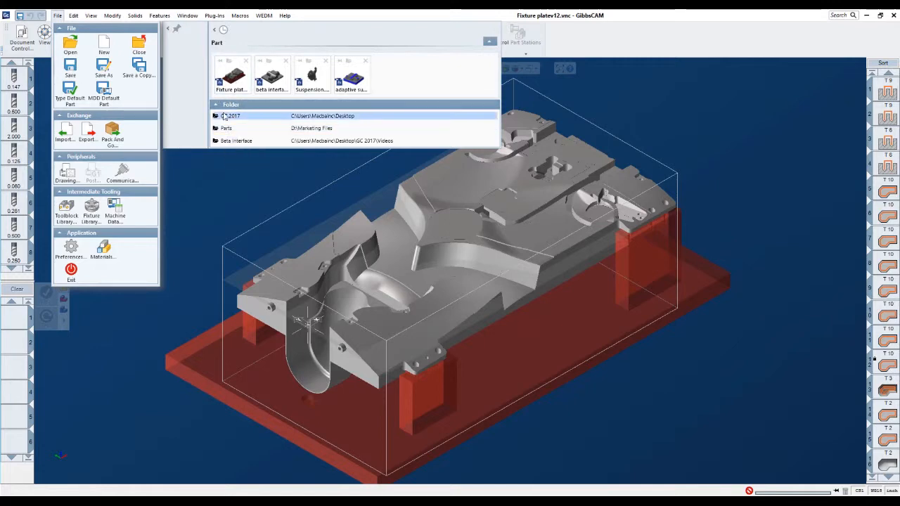
click(205, 173)
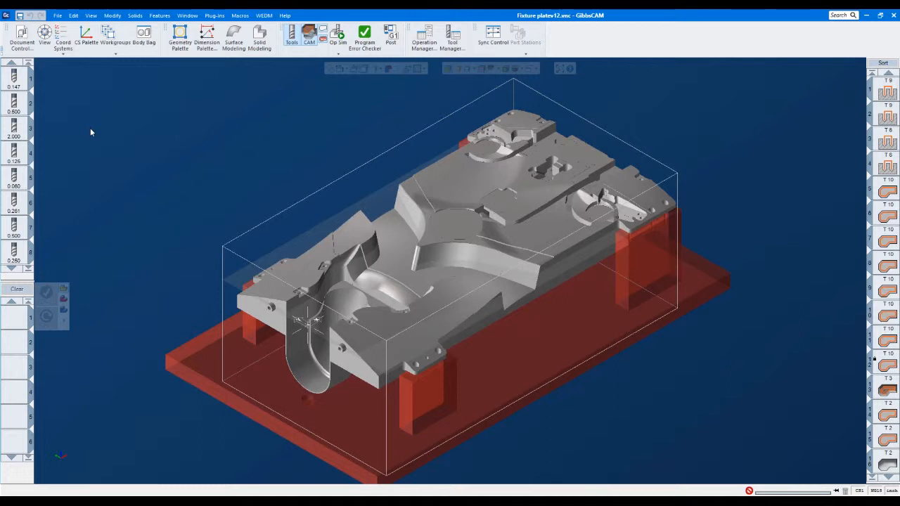
Switch the command toolbars to the compact layout and back to large icons with captions
click(1, 54)
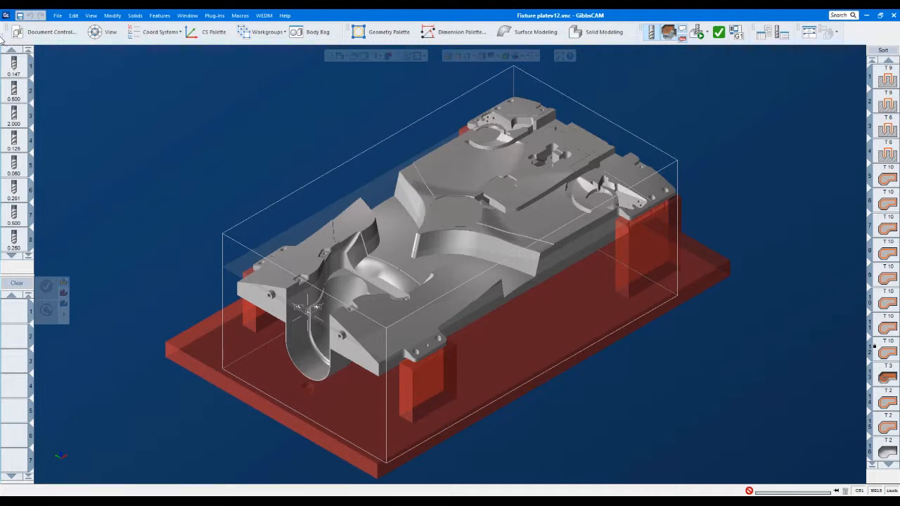
click(2, 39)
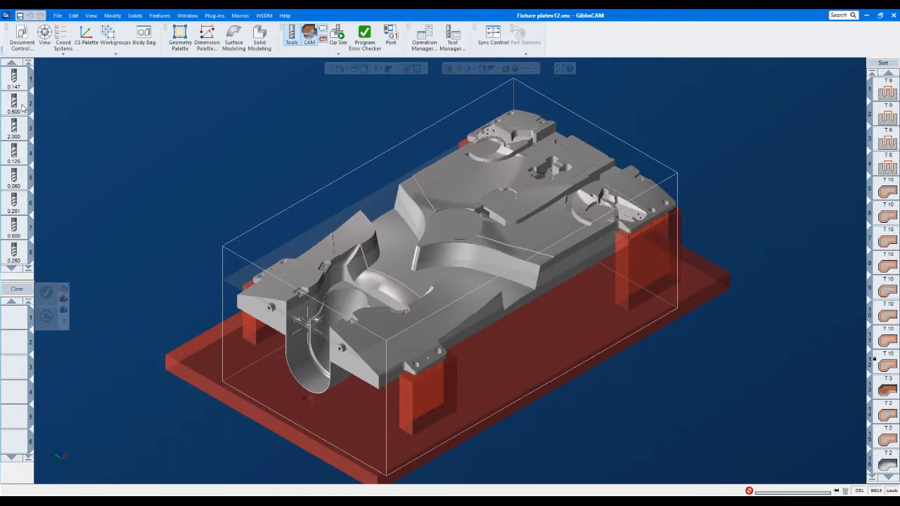
Switch the tool and process lists to small icons and back to large icons, restoring the tool list's height
right_click(14, 316)
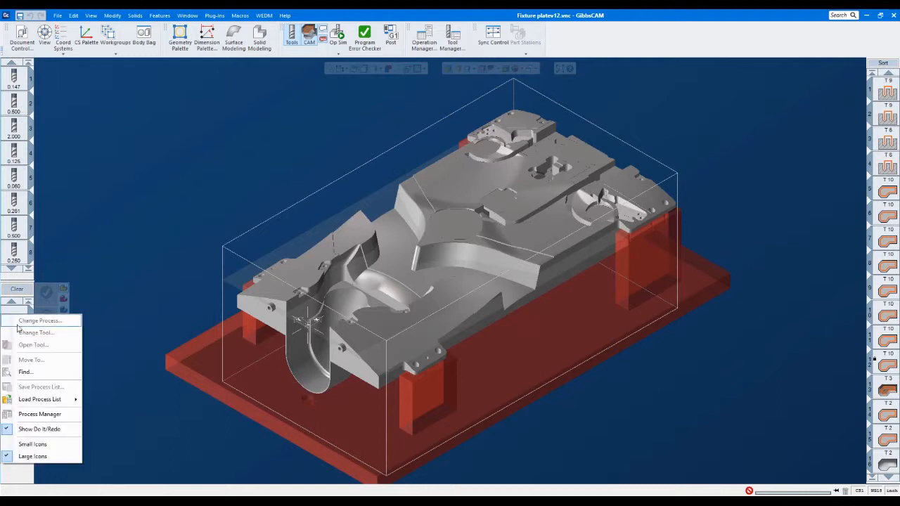
click(48, 443)
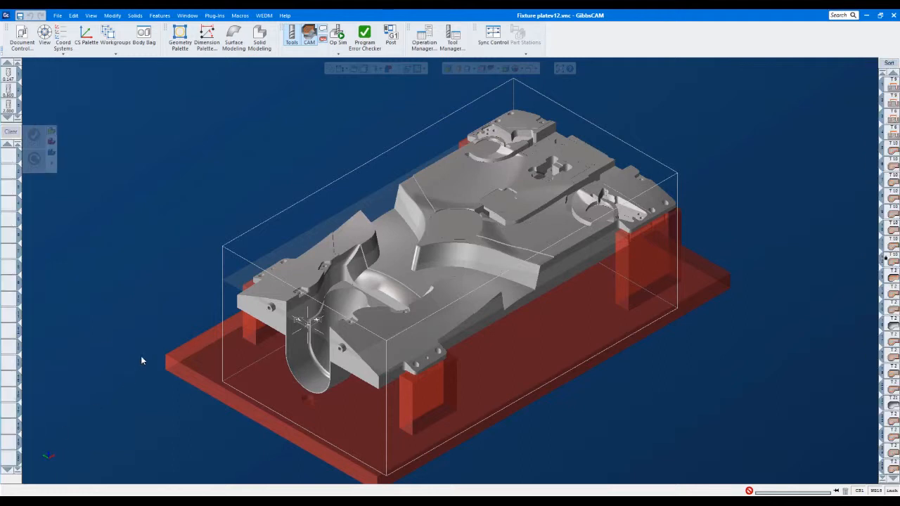
right_click(8, 179)
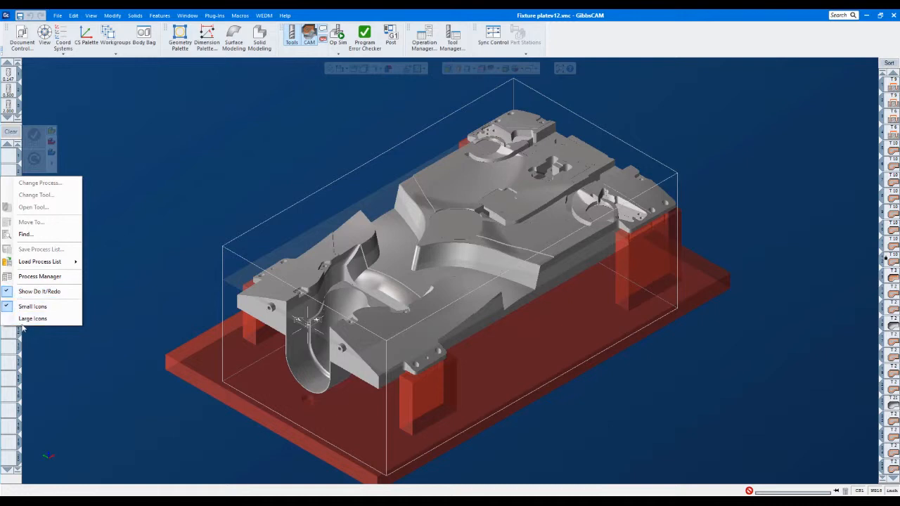
click(32, 318)
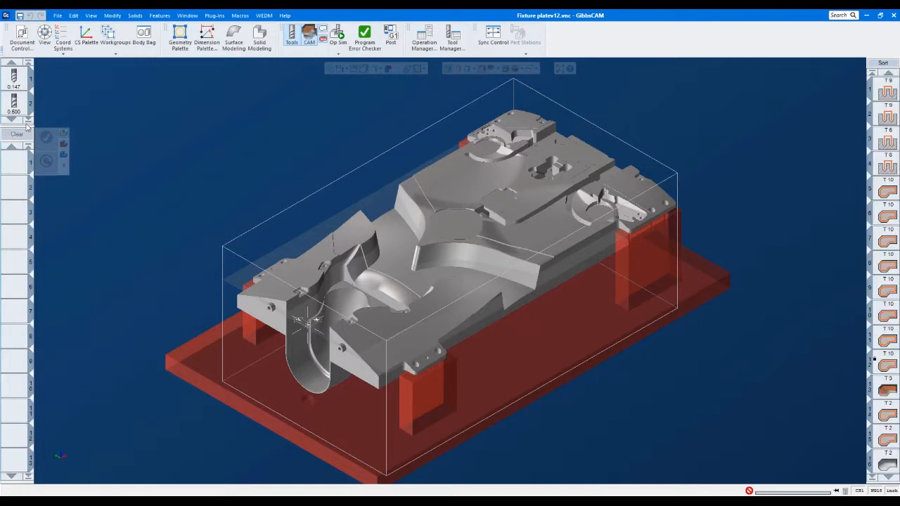
drag(24, 187, 24, 287)
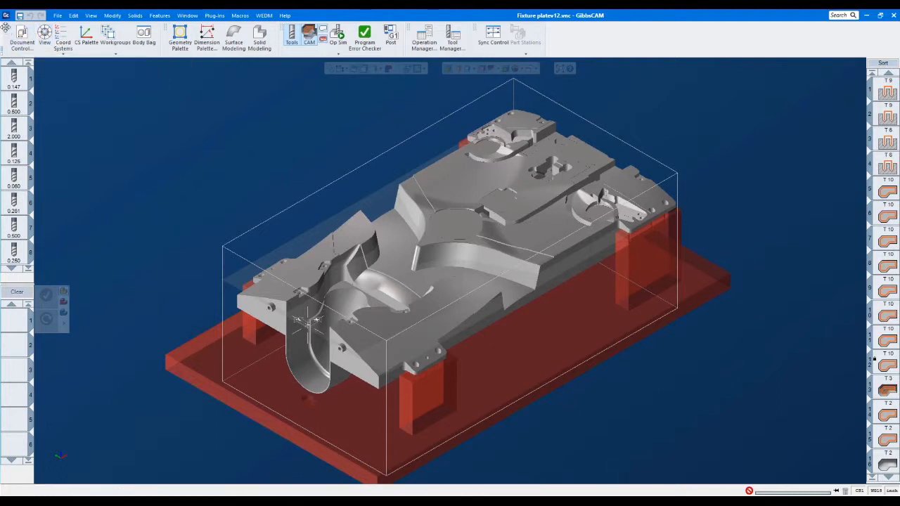
Undock the Actions and Summaries toolbars so that both float over the workspace
drag(5, 32, 281, 119)
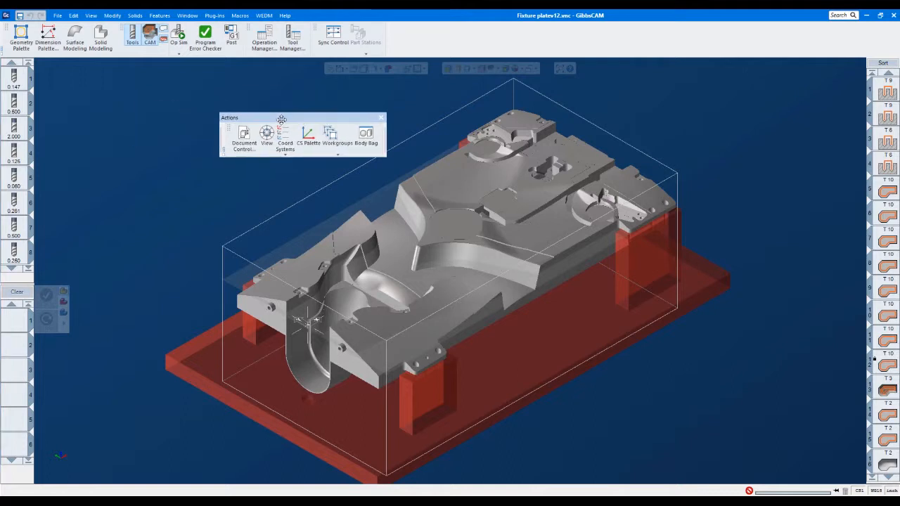
click(241, 19)
click(162, 103)
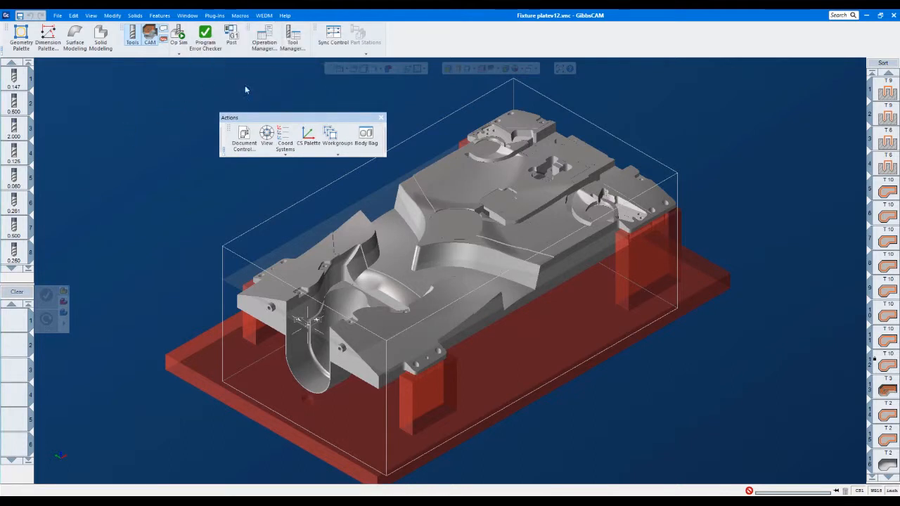
drag(265, 52, 429, 103)
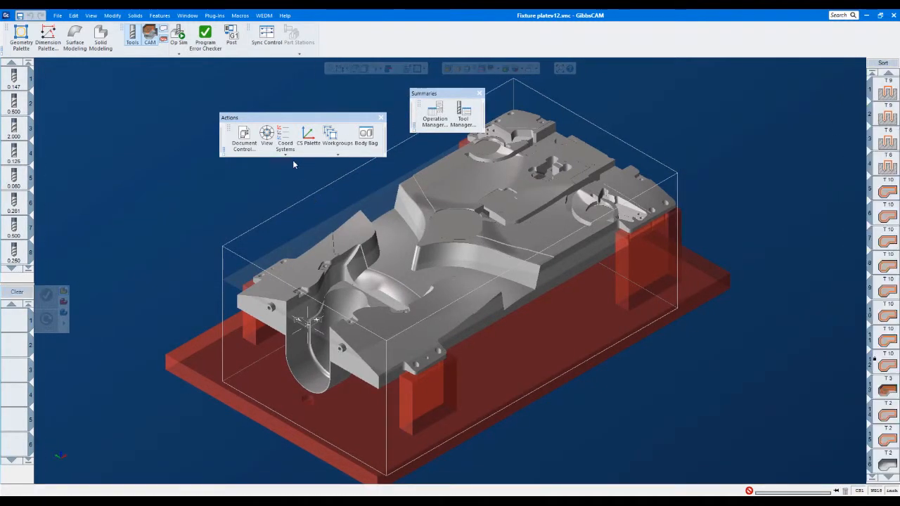
Dock the floating Actions toolbar ahead of the CAD toolbar and place the Summaries toolbar between them
drag(257, 120, 9, 41)
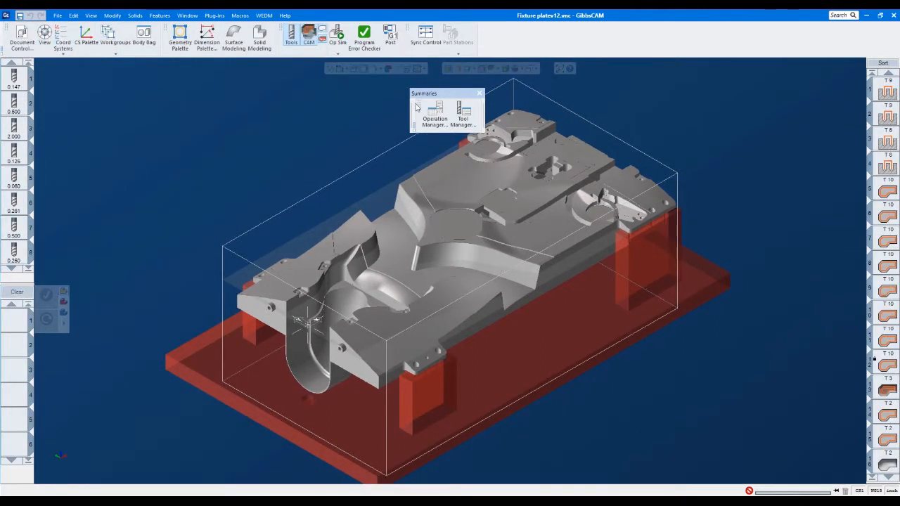
drag(416, 105, 197, 41)
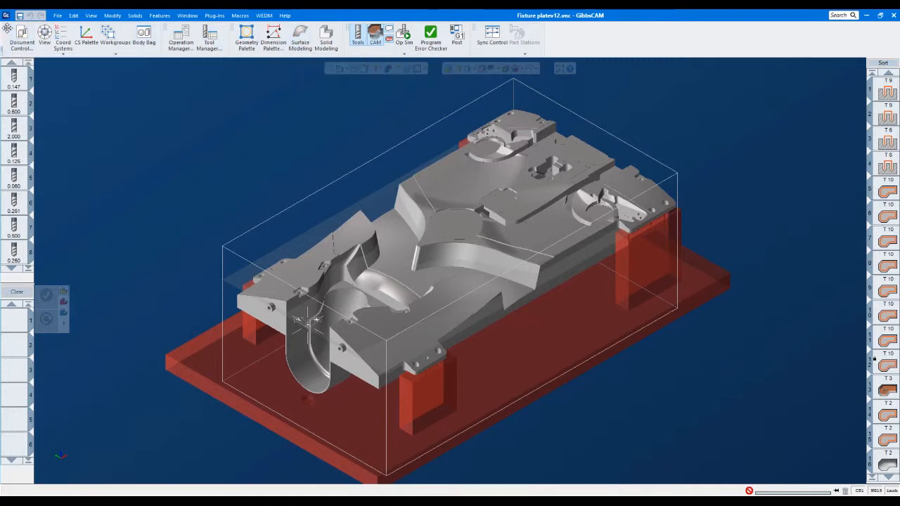
Dock the Actions toolbar vertically beside the operation list and reduce it to icons without captions
drag(14, 33, 895, 69)
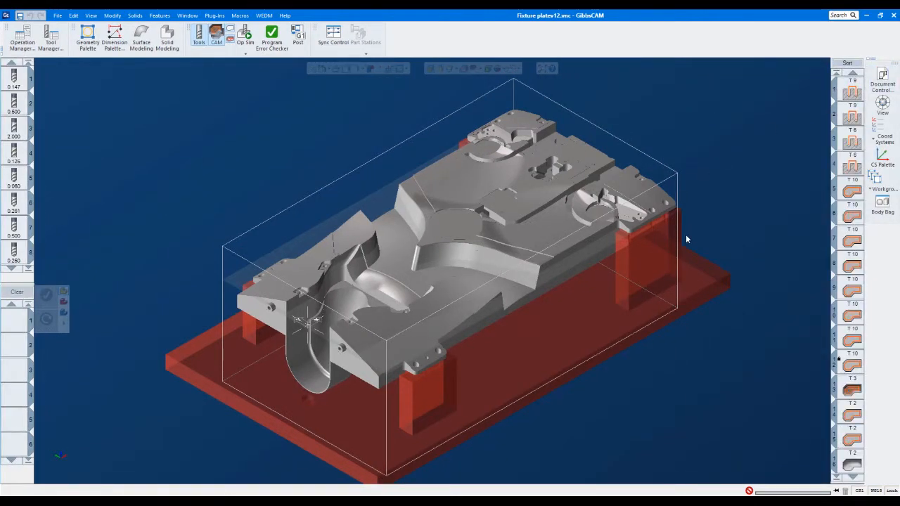
click(870, 60)
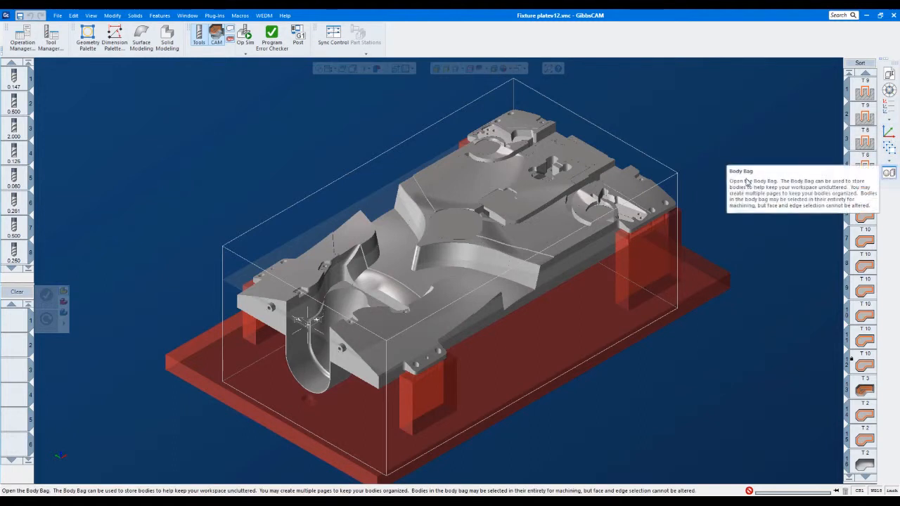
Restore the Actions toolbar's captions and dock it horizontally ahead of the Summaries toolbar
click(886, 62)
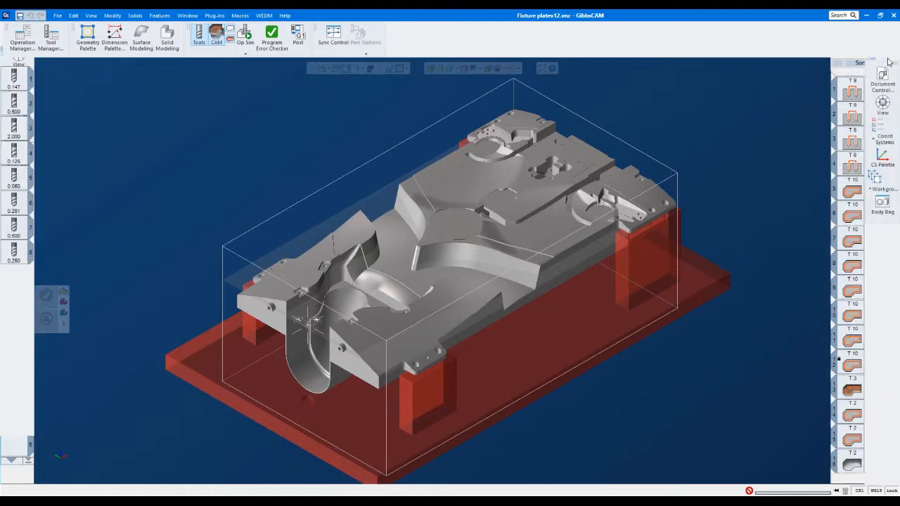
drag(887, 63, 26, 35)
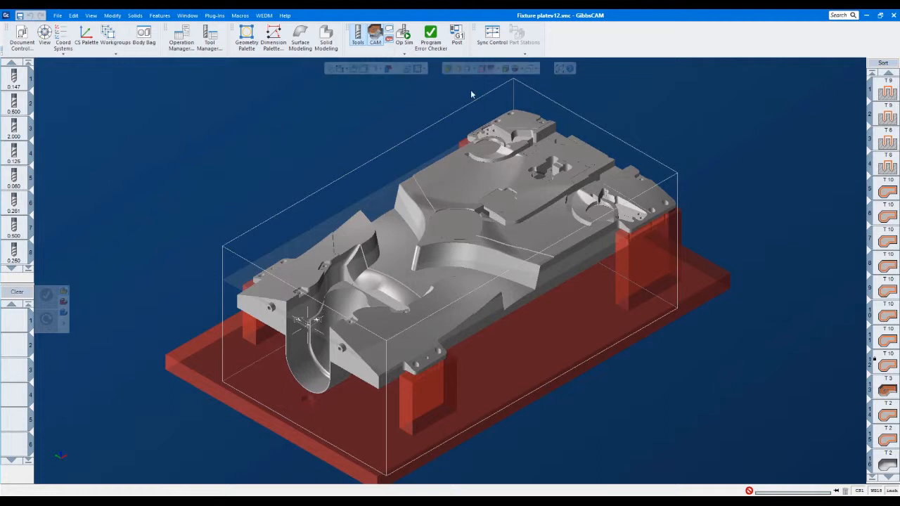
Hide the MTM, Summaries and CAD toolbars
right_click(580, 43)
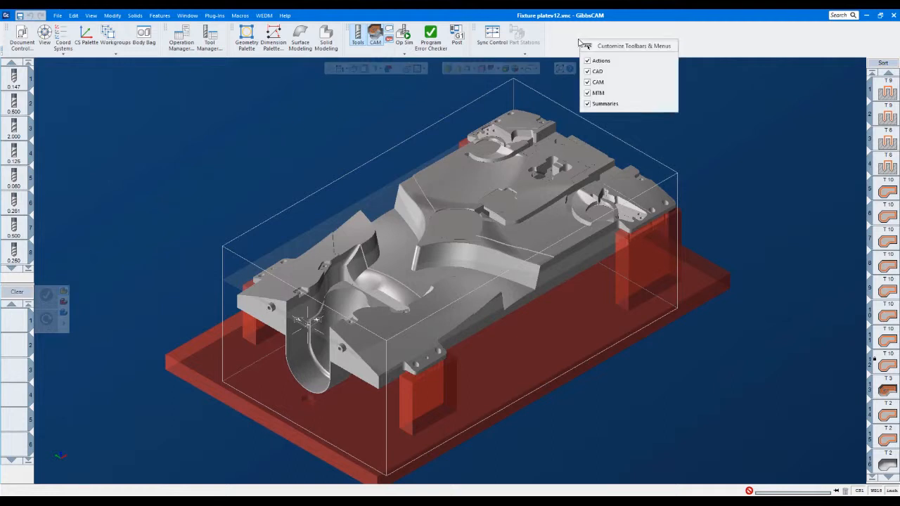
click(587, 94)
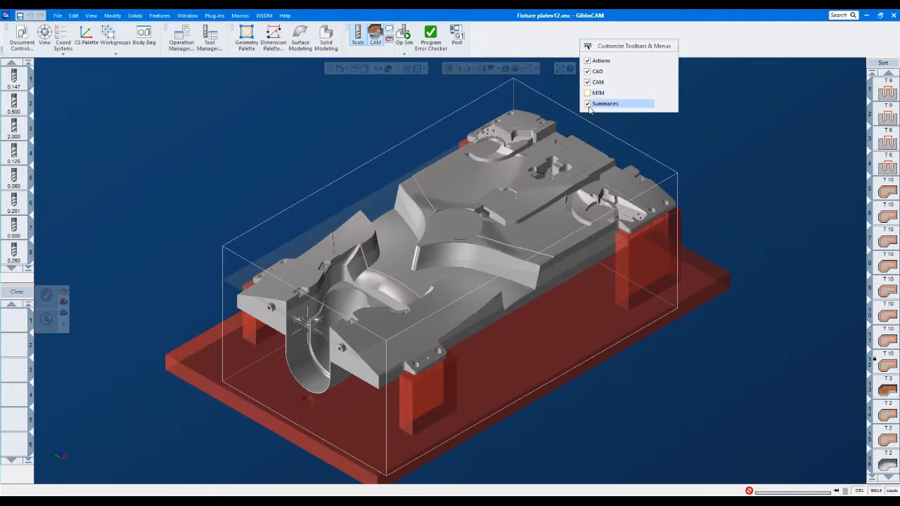
click(587, 105)
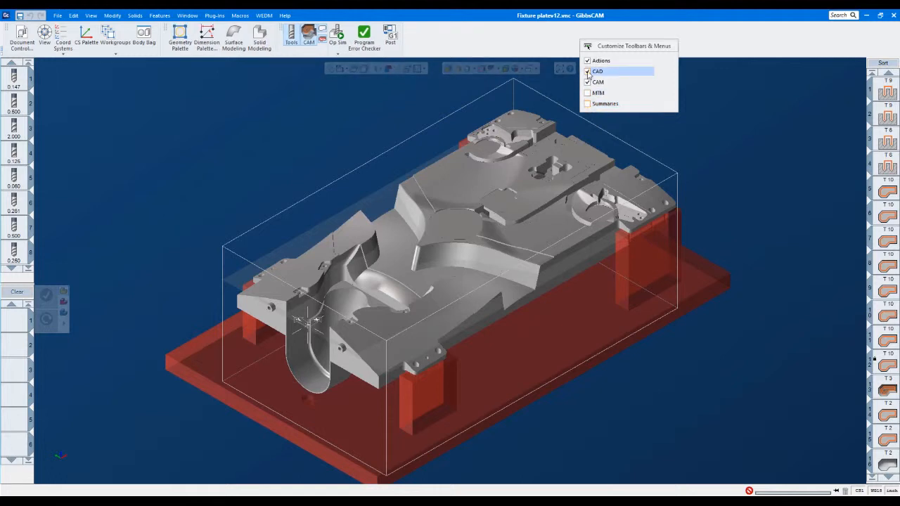
click(589, 73)
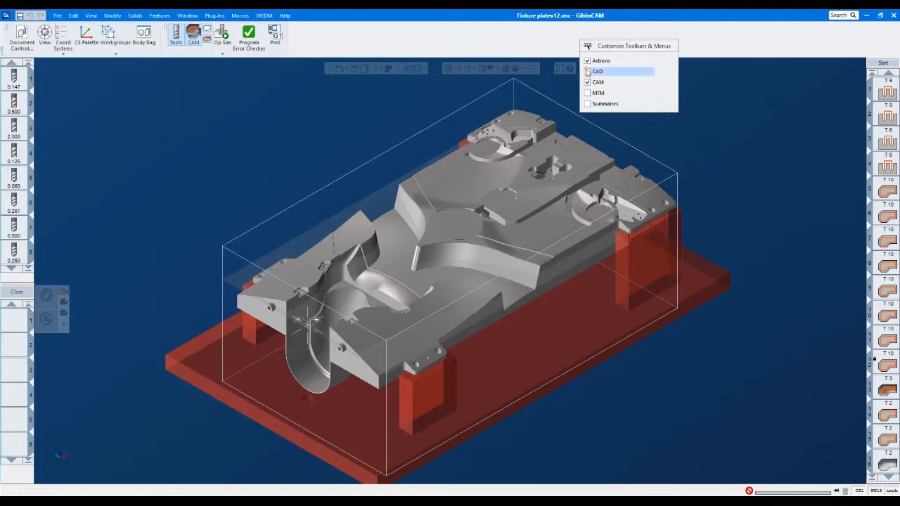
Show the CAD, MTM and Summaries toolbars again
click(588, 71)
click(588, 93)
click(589, 103)
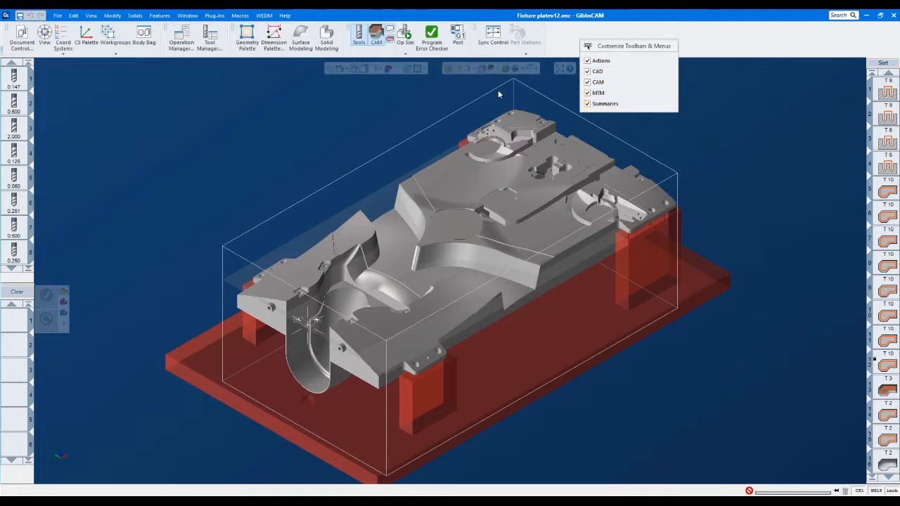
Open the toolbar customization and add the 2D Rotate command after Solid Modeling on the CAD toolbar
click(623, 47)
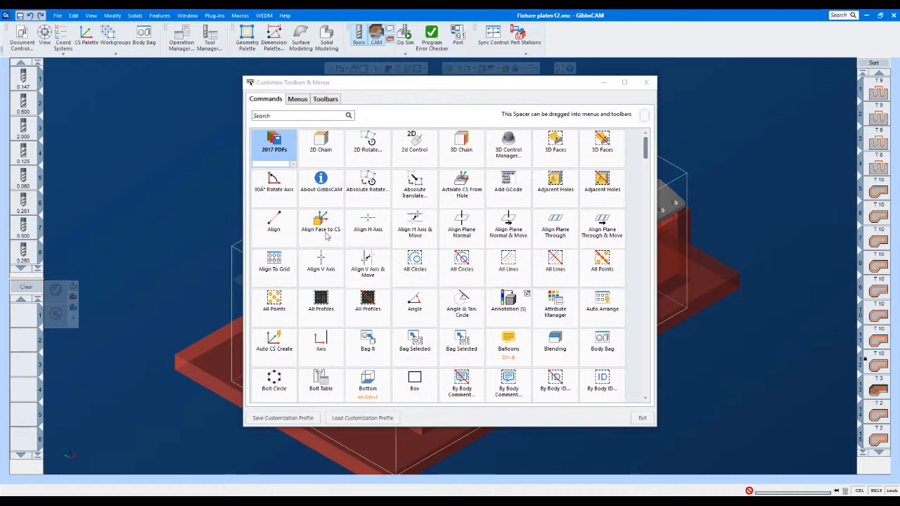
click(367, 149)
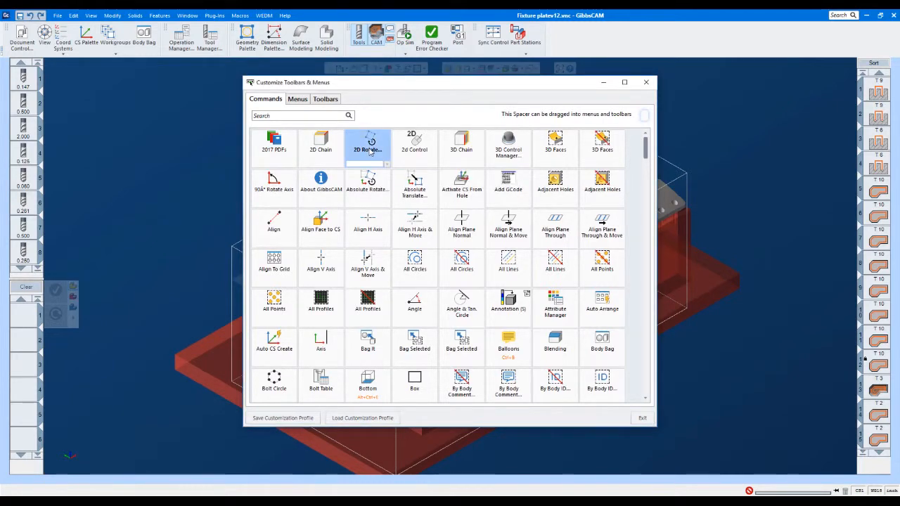
drag(370, 141, 351, 35)
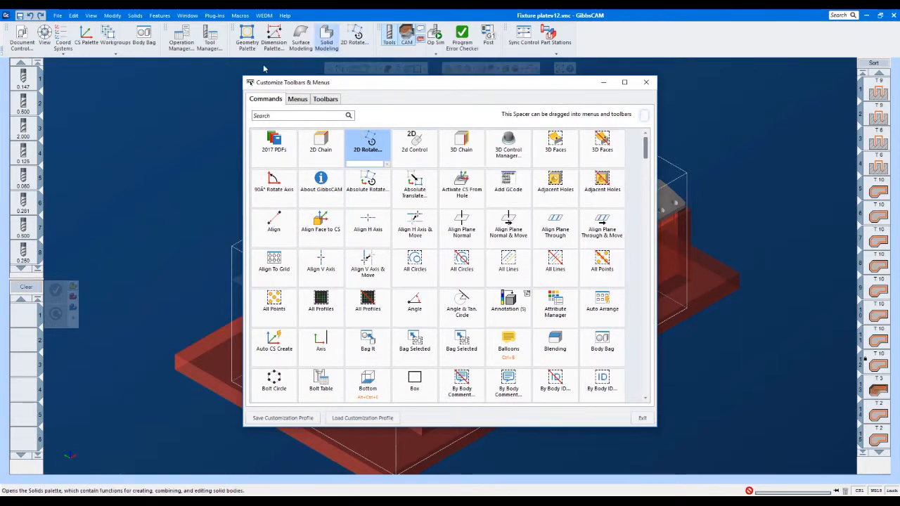
Remove the 2D Rotate command from the CAD toolbar
drag(360, 35, 368, 148)
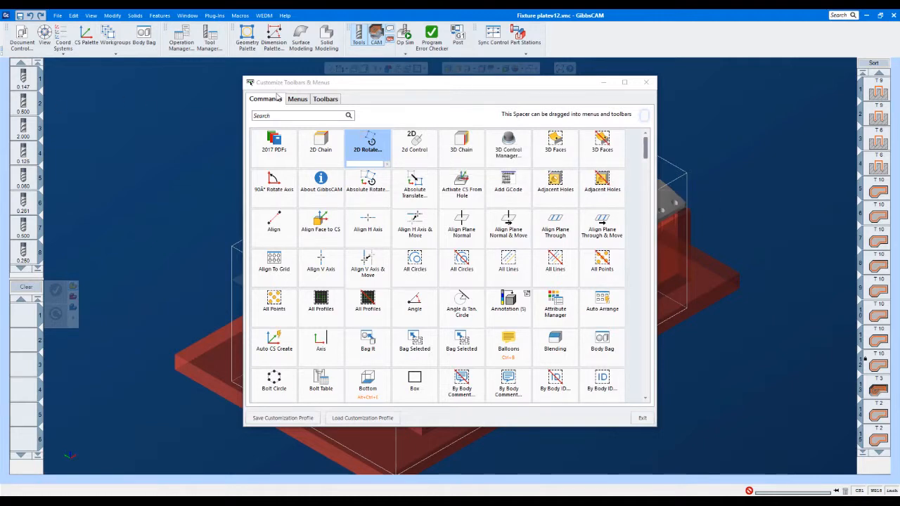
mouse_move(247, 36)
mouse_down()
mouse_move(296, 149)
mouse_move(243, 36)
mouse_up()
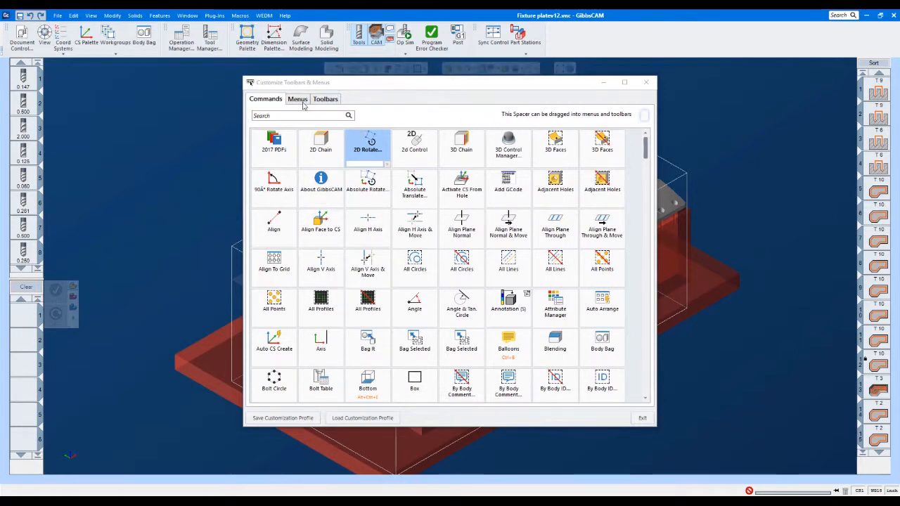
Display the list of toolbars, move the CAM toolbar behind the MTM toolbar, and close the customization window
click(334, 101)
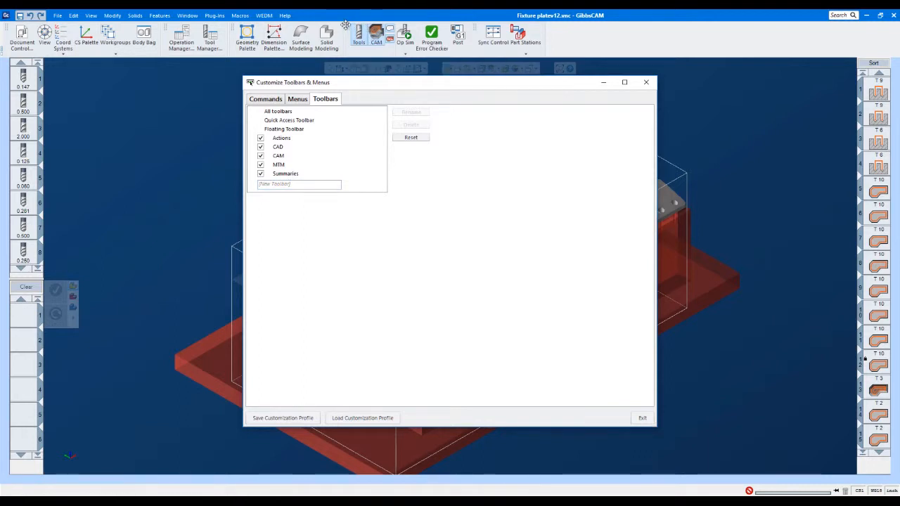
drag(345, 25, 68, 116)
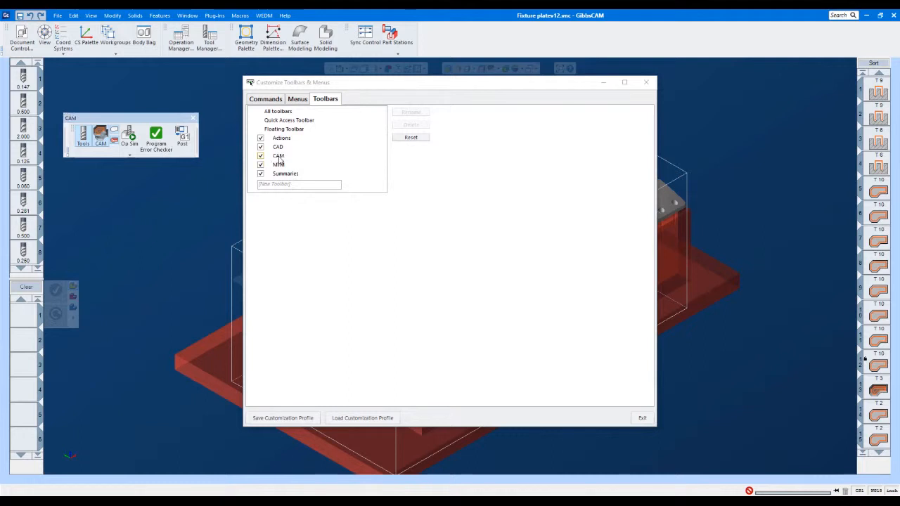
drag(131, 123, 437, 39)
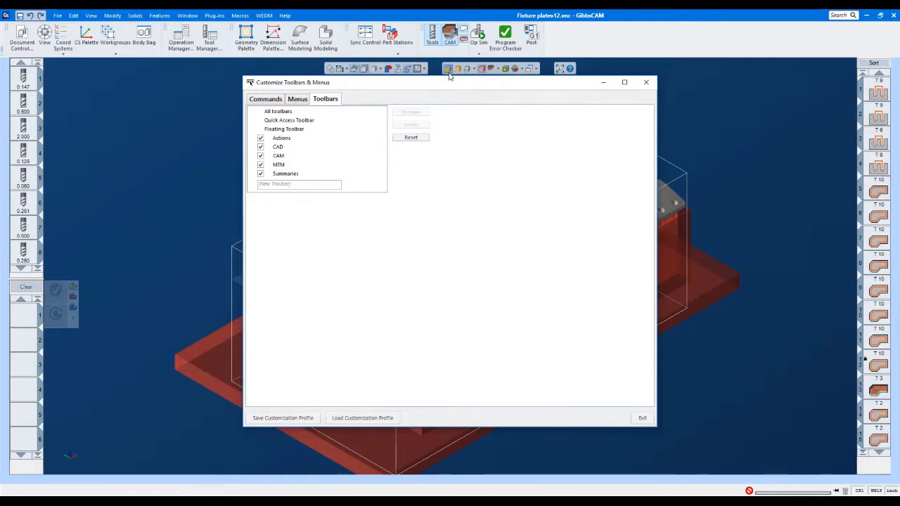
click(646, 82)
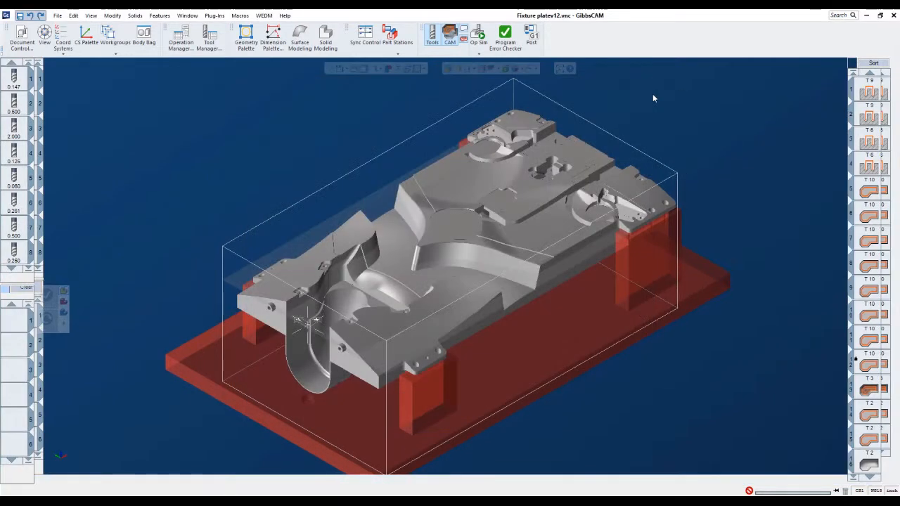
Review the anonymous usage statistics option in the Interface preferences, then close the dialogs without changing it
click(58, 15)
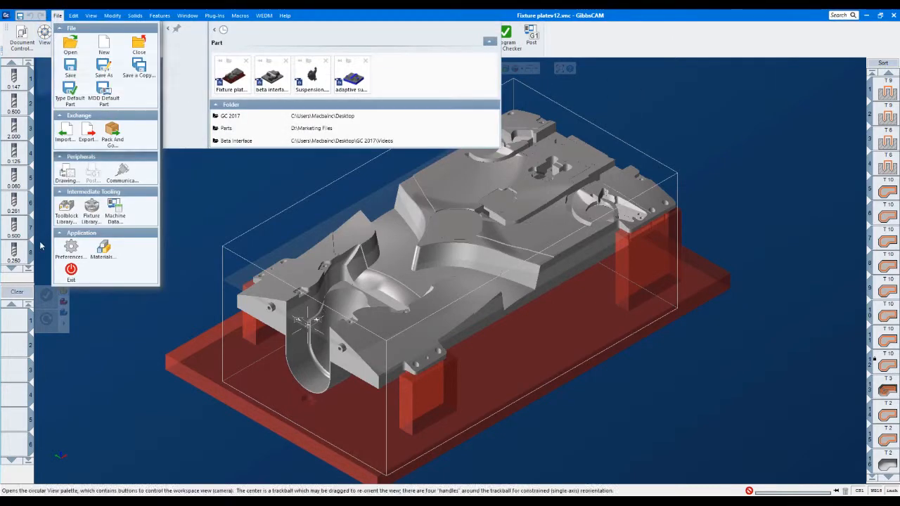
click(69, 250)
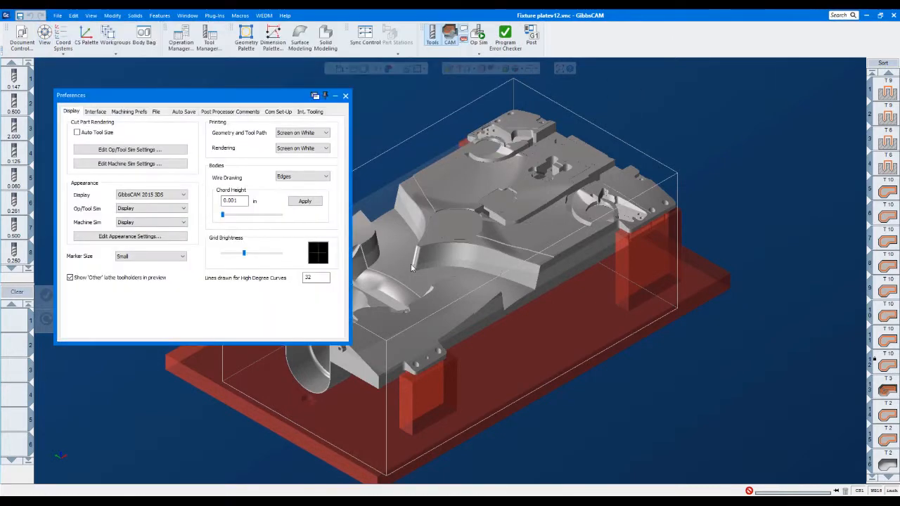
click(103, 112)
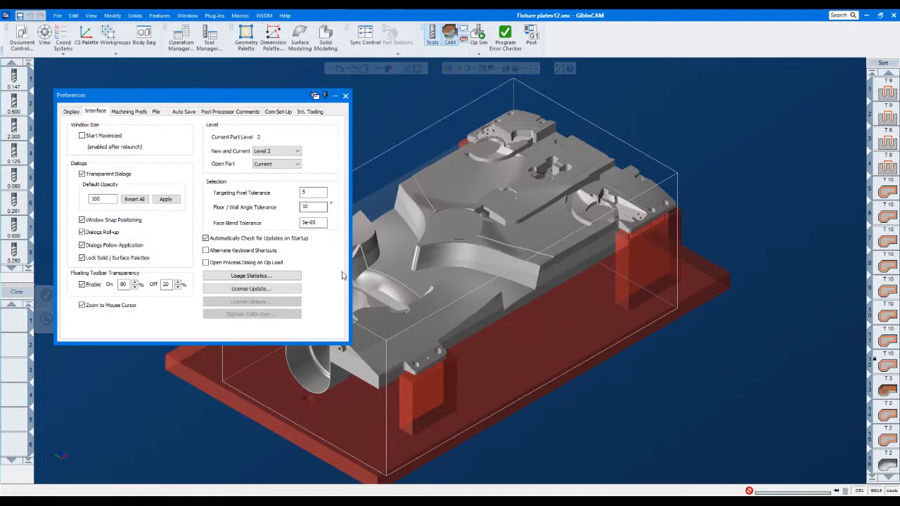
click(250, 275)
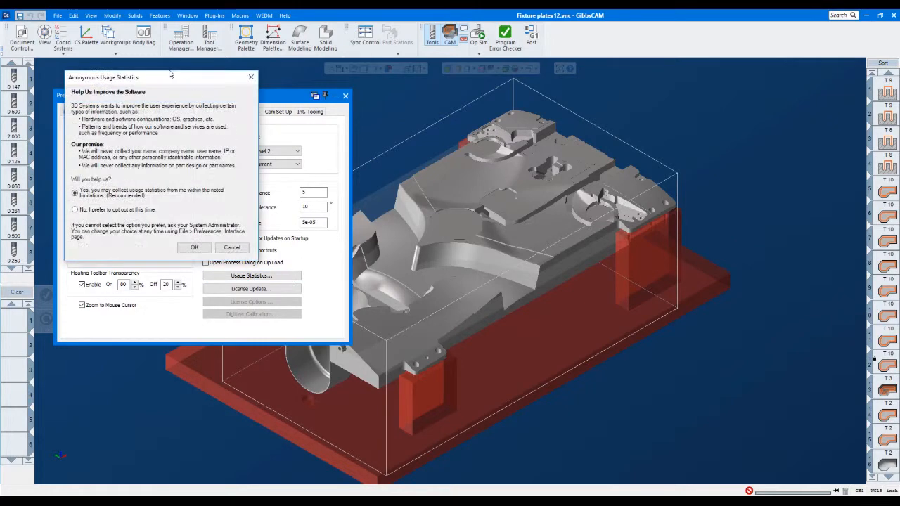
drag(171, 79, 506, 114)
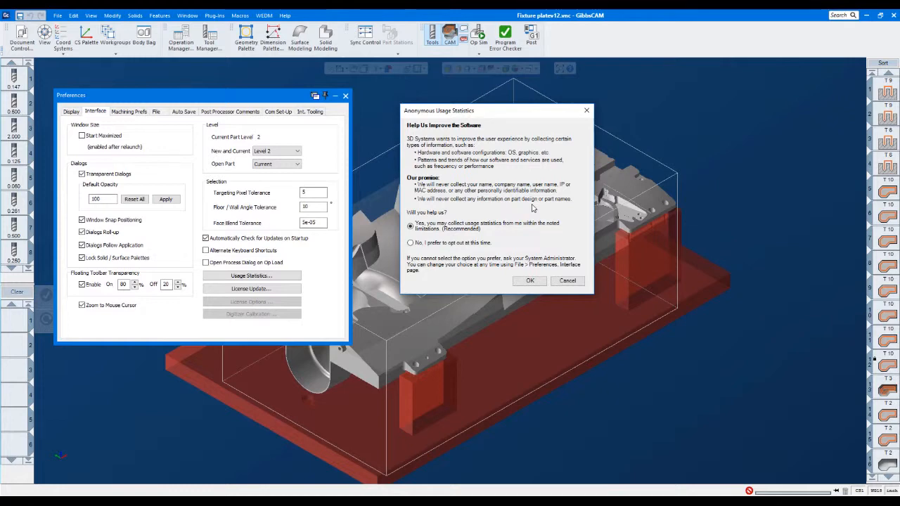
click(586, 110)
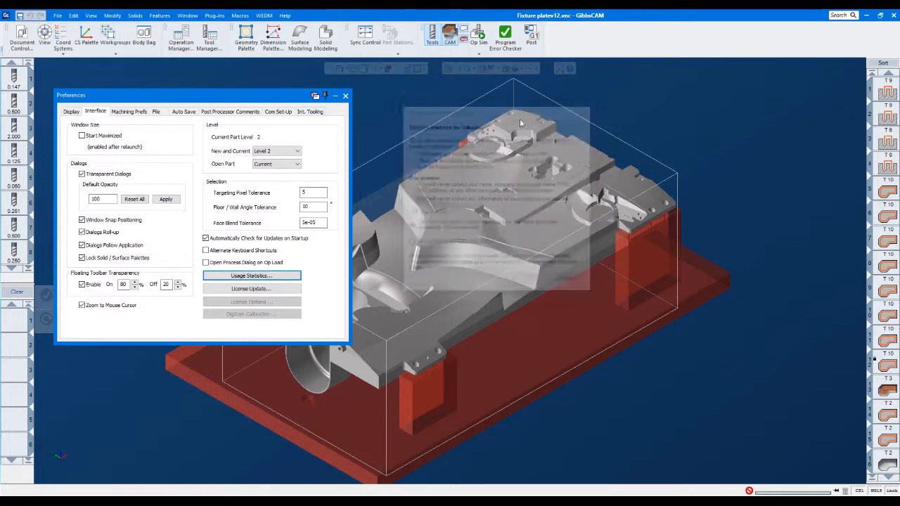
click(345, 96)
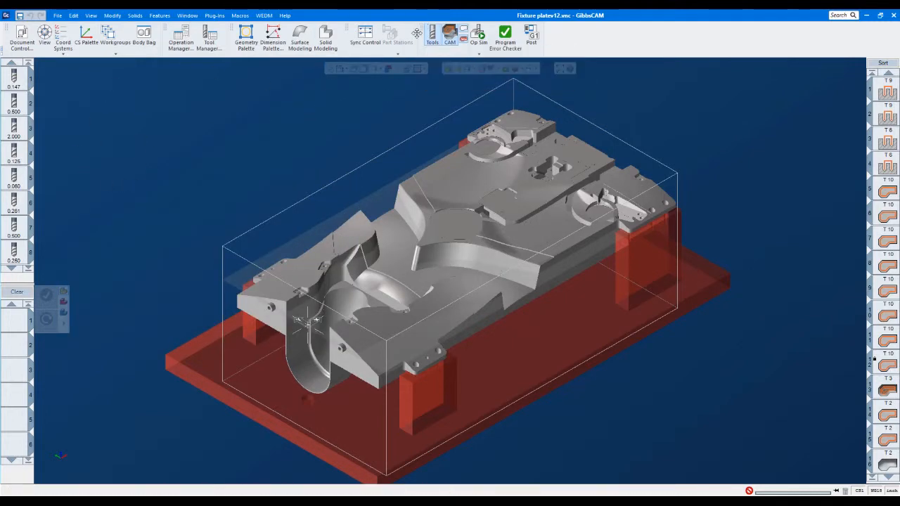
Move the CAM toolbar ahead of the CAD toolbar, and hide and redisplay the tool, process and operation tile lists
drag(421, 31, 241, 37)
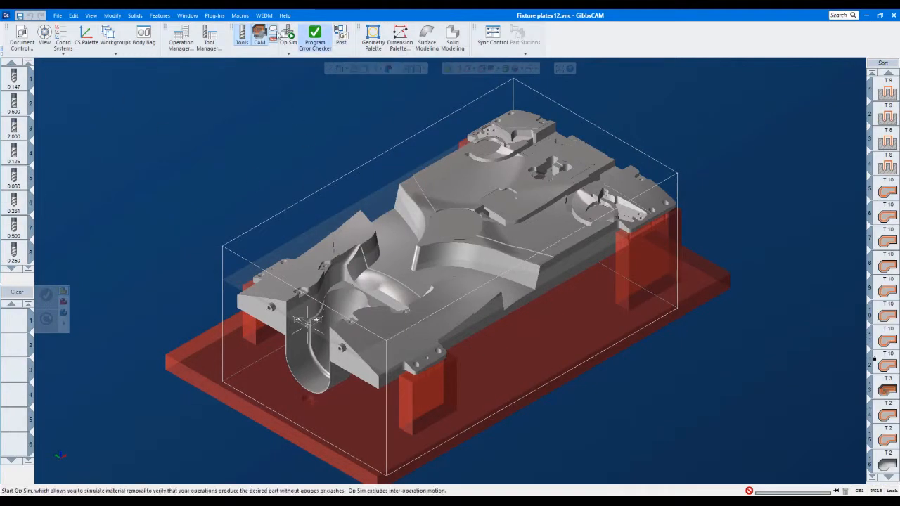
click(258, 35)
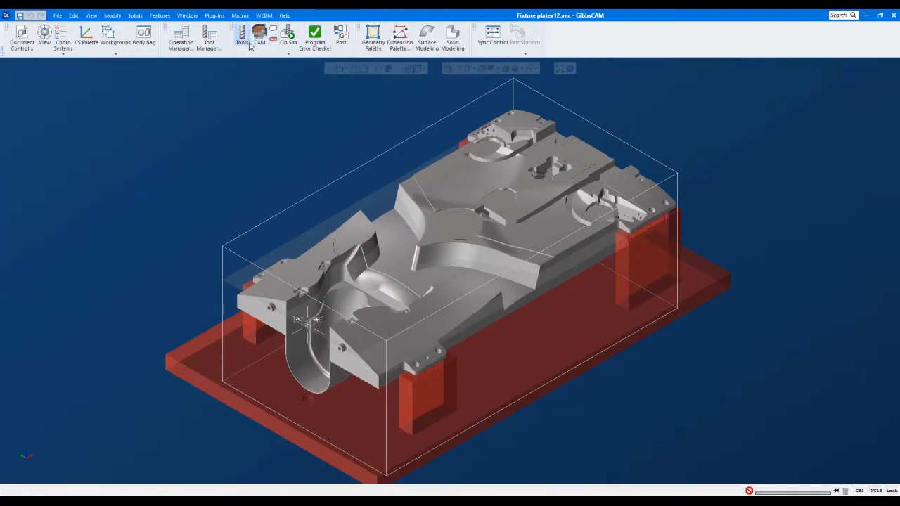
click(245, 37)
click(258, 35)
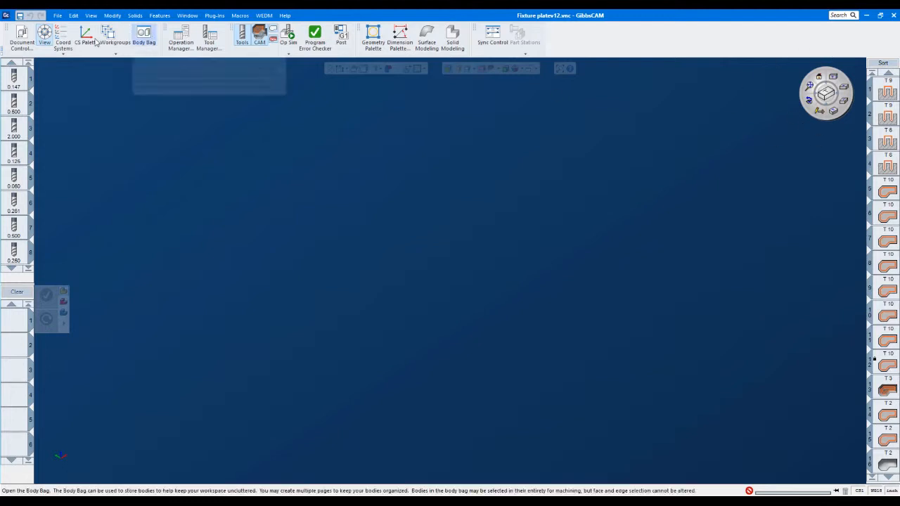
Demonstrate opening and closing the circular View palette, leaving it hidden
click(44, 39)
click(44, 39)
click(44, 40)
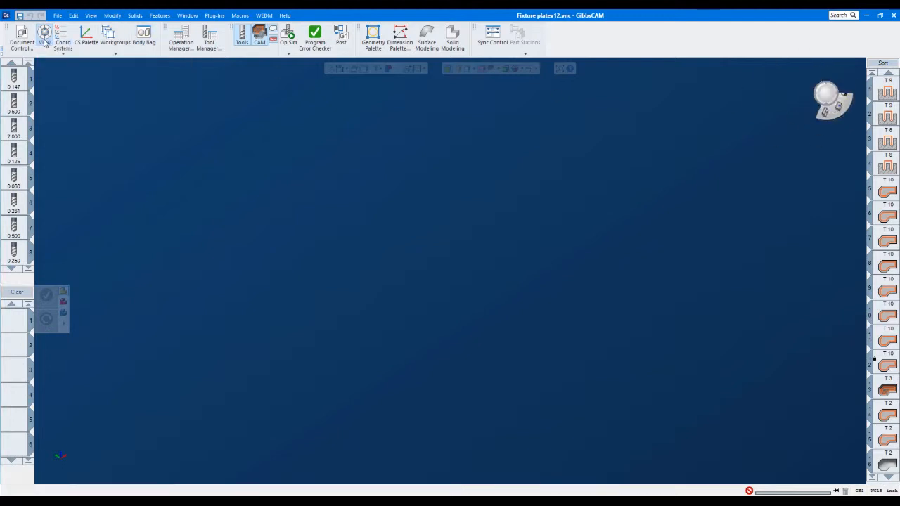
click(44, 40)
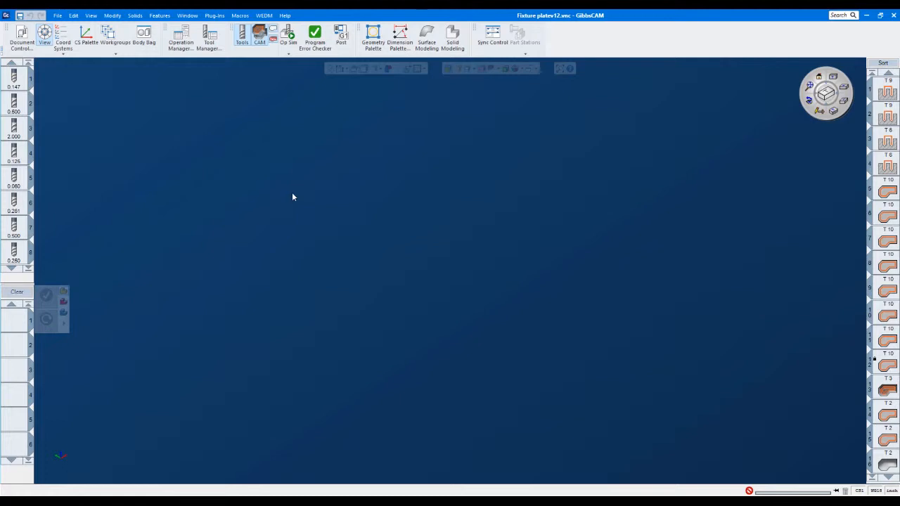
click(44, 41)
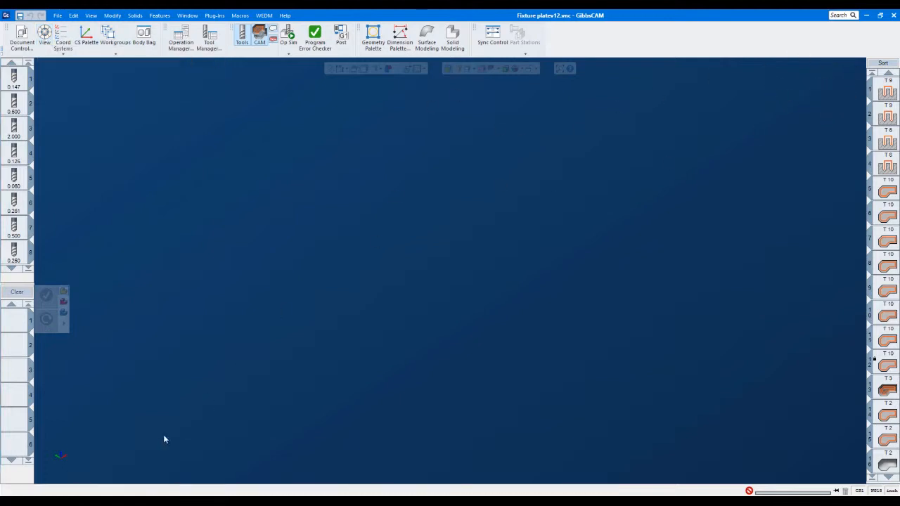
Use the view control around the corner axis marker to unzoom, show a straight-on side view, and return to the isometric view
mouse_move(61, 456)
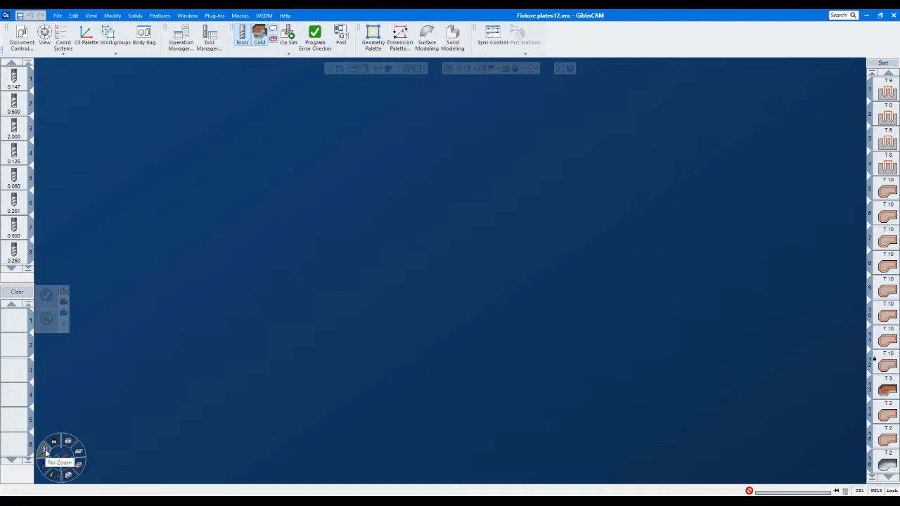
click(46, 452)
click(78, 451)
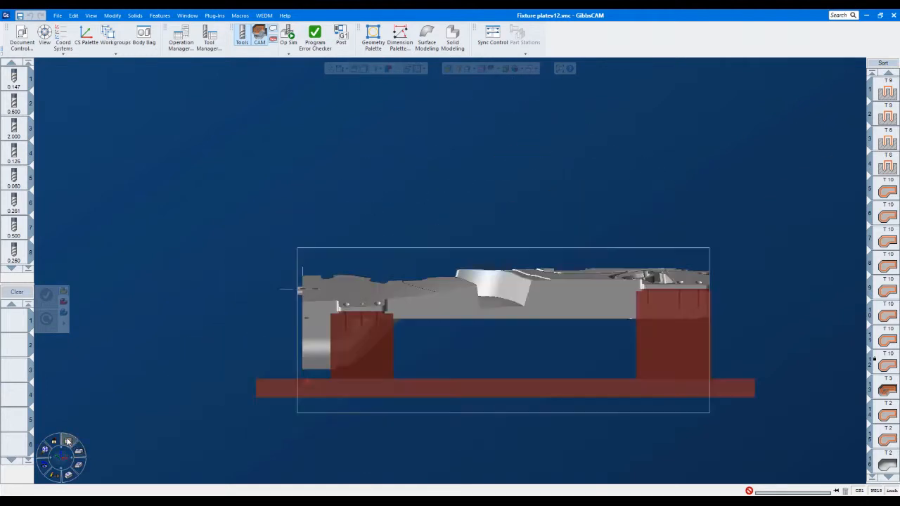
click(70, 476)
click(70, 476)
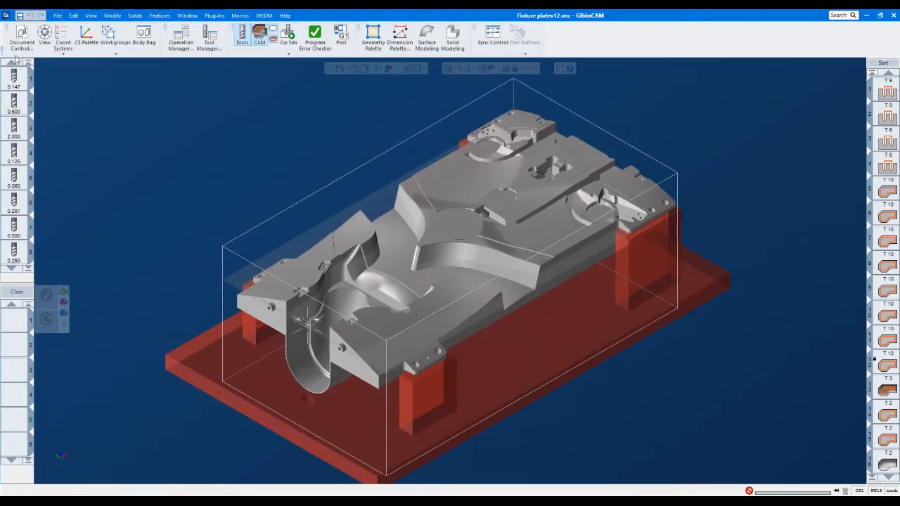
Display the View palette, move it slightly lower in the workspace, and hide it again
click(46, 47)
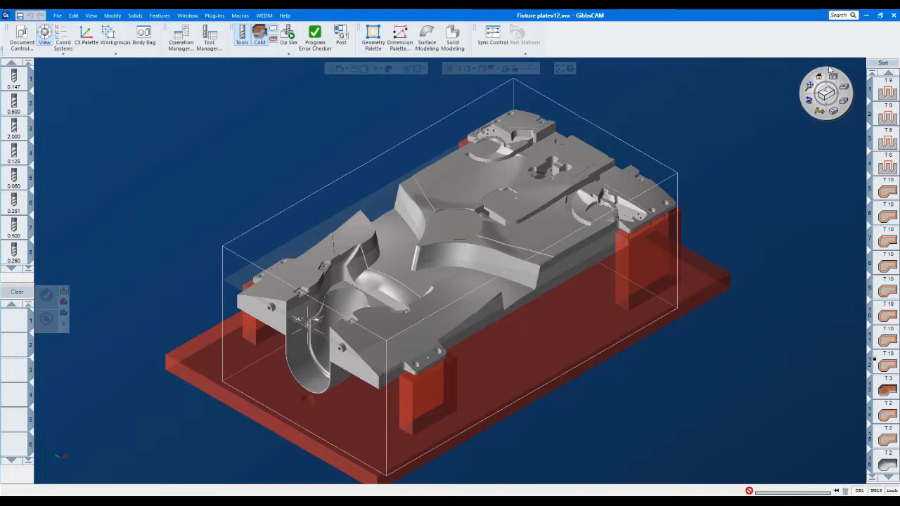
drag(825, 71, 816, 94)
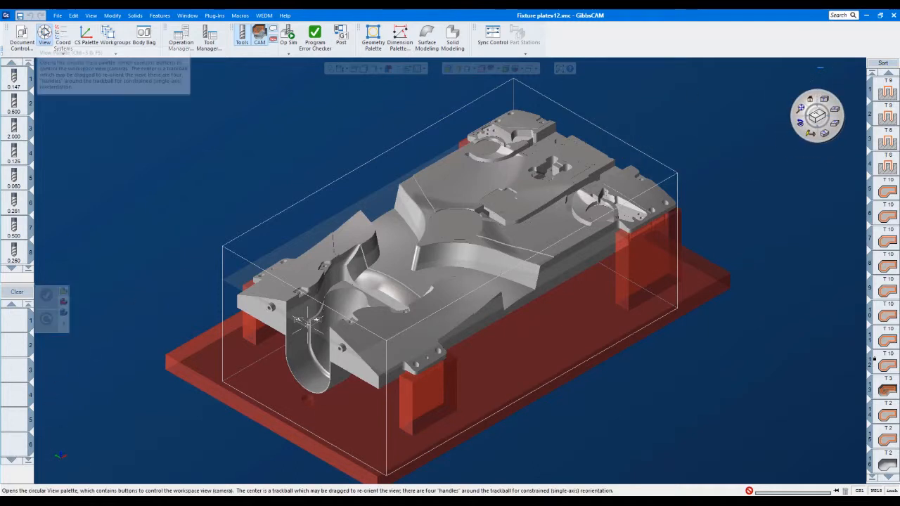
click(44, 31)
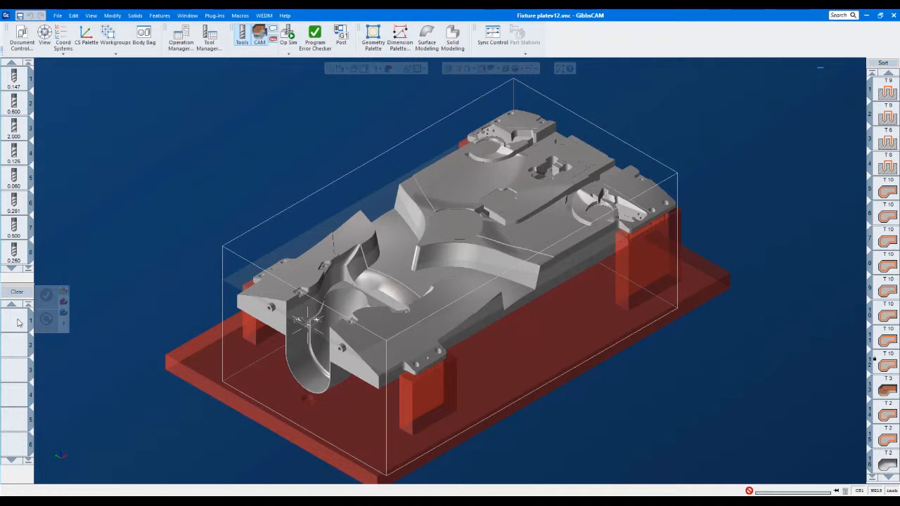
Start a Contour process in the first process tile and make the tool selection window taller and narrower
double_click(19, 322)
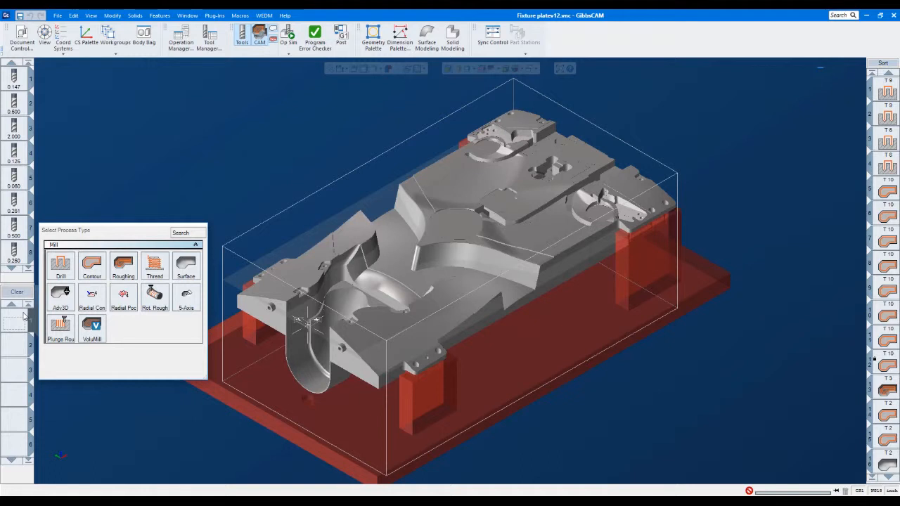
click(92, 265)
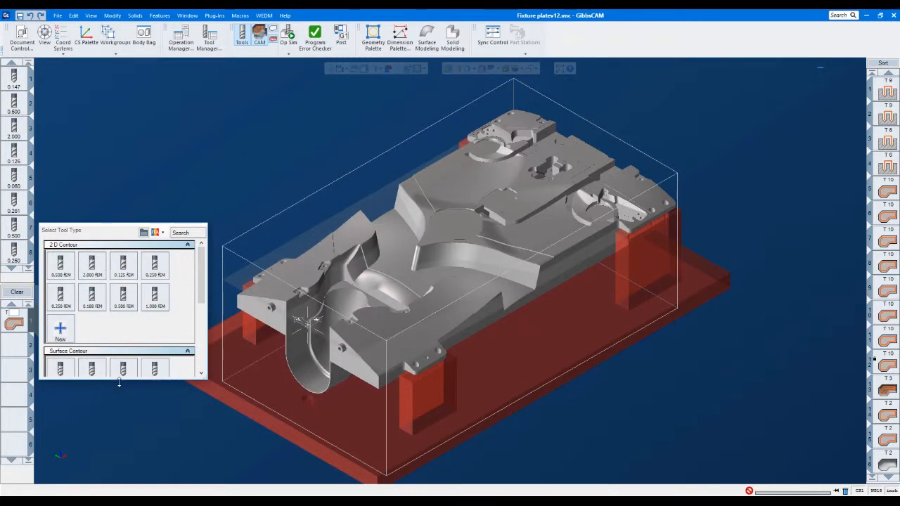
drag(120, 379, 120, 462)
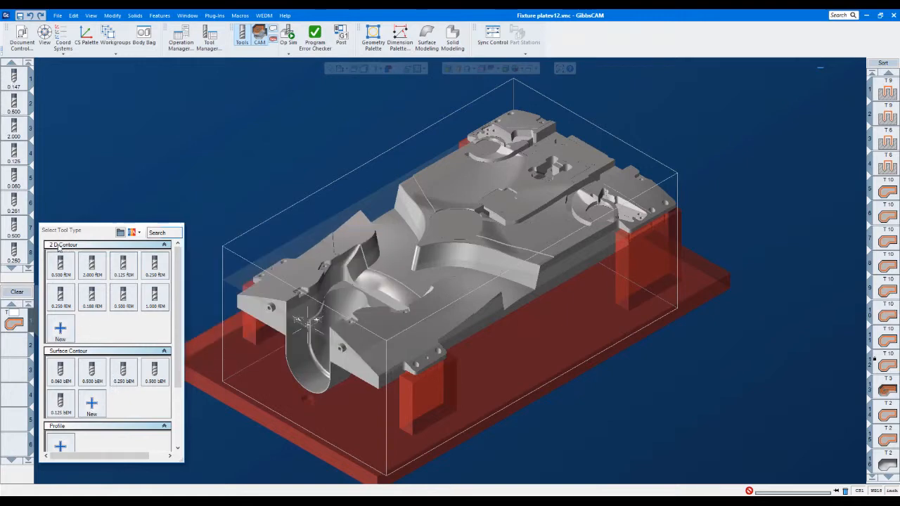
Browse the suggested tools for the contour process and create a new 0.5 inch 2D contour end mill for it
scroll(74, 302, down, 3)
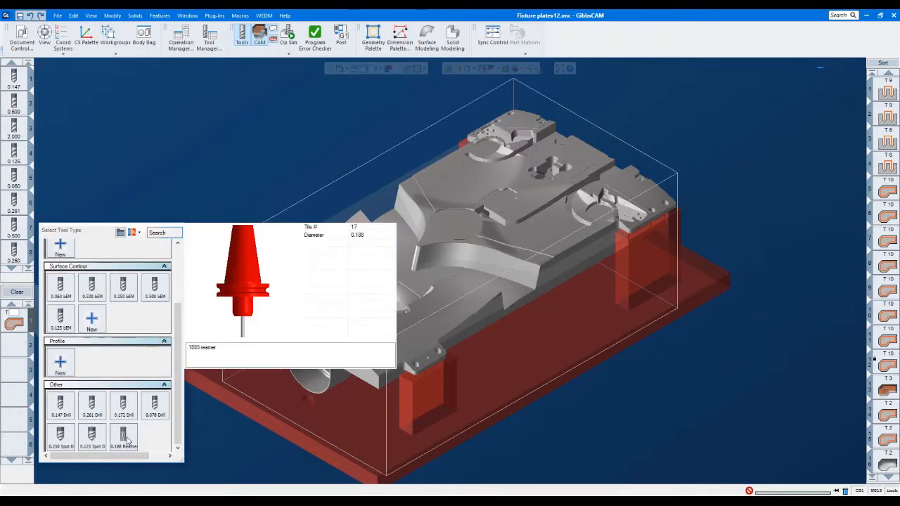
scroll(68, 374, up, 3)
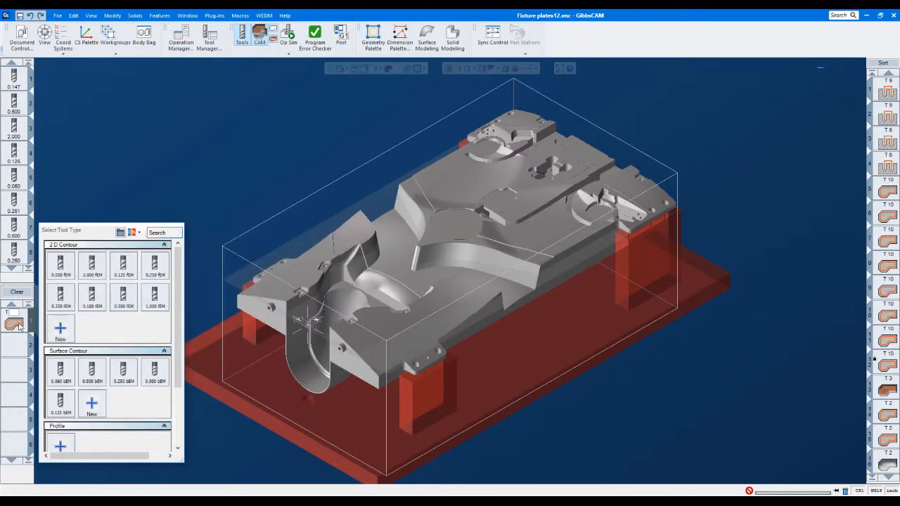
mouse_move(69, 271)
mouse_move(113, 298)
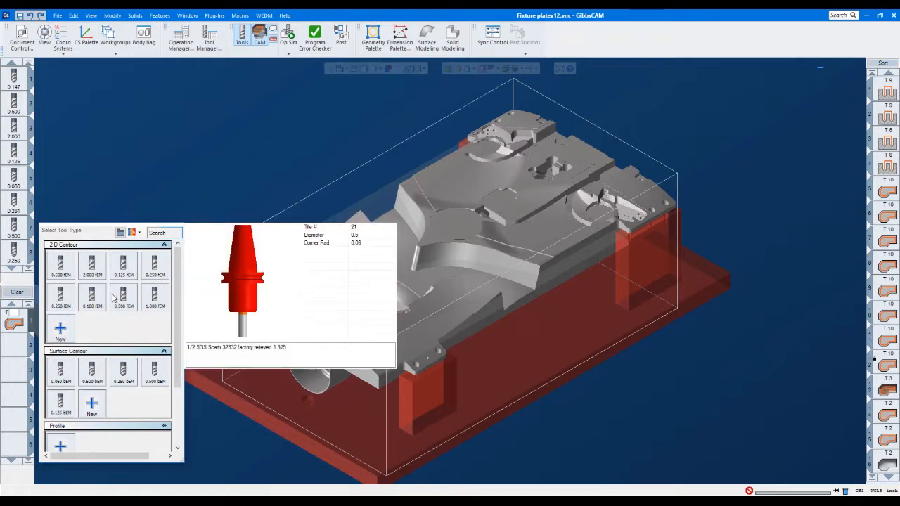
click(61, 329)
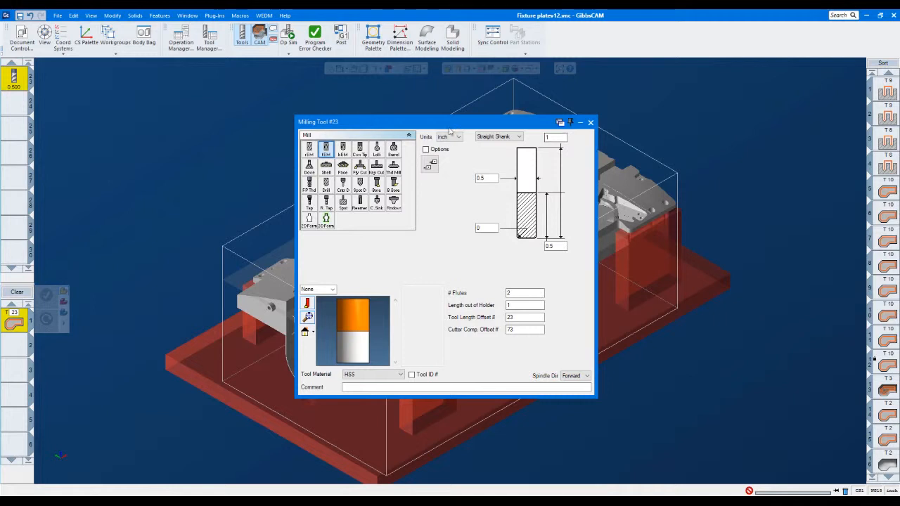
click(589, 122)
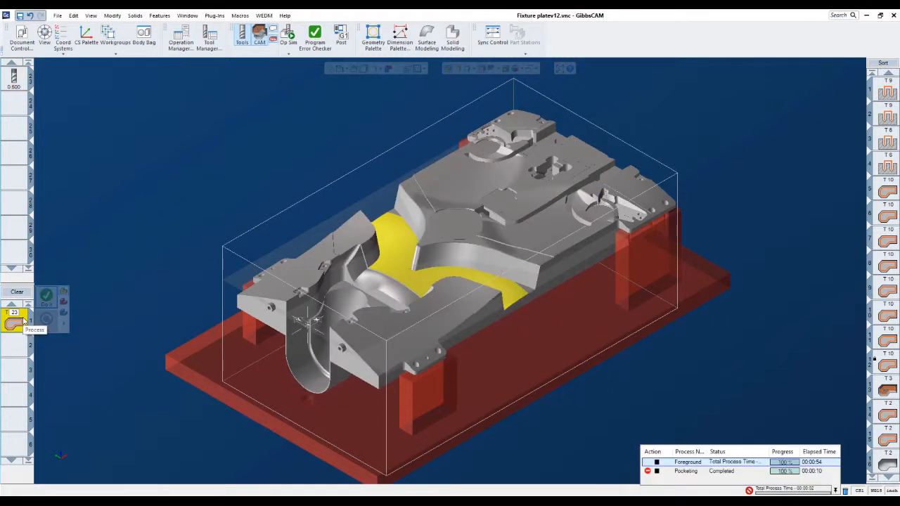
Create another 0.5 inch end mill in the next empty tool tile and clear the process list
double_click(11, 109)
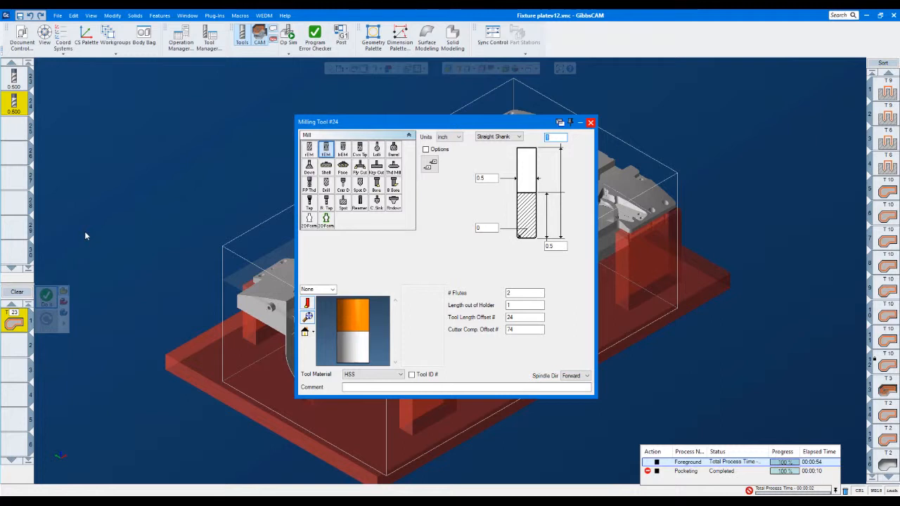
click(590, 122)
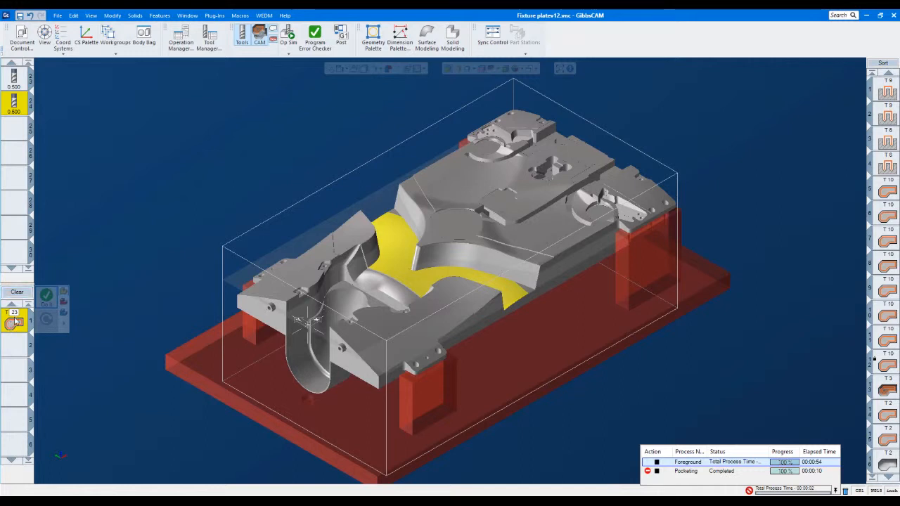
mouse_move(18, 320)
mouse_down()
mouse_move(207, 287)
mouse_move(792, 407)
mouse_move(846, 487)
mouse_move(10, 328)
mouse_move(10, 316)
mouse_up()
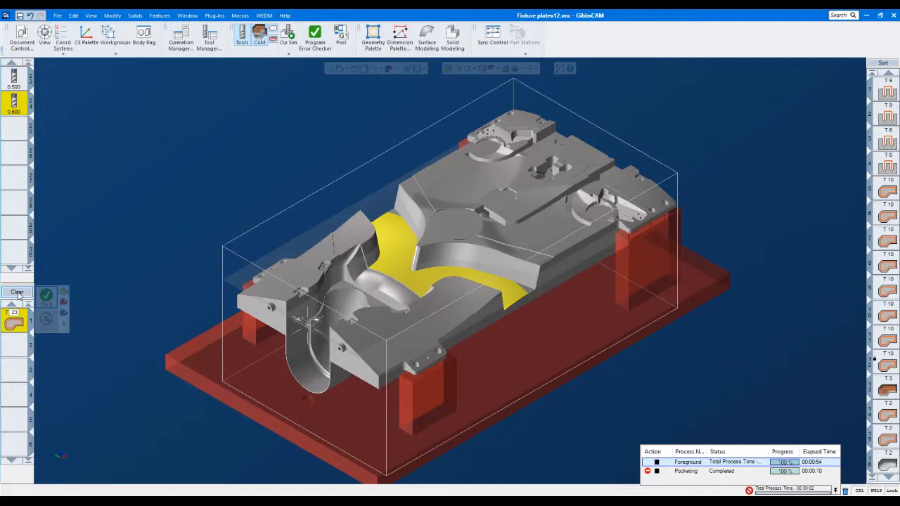
click(18, 290)
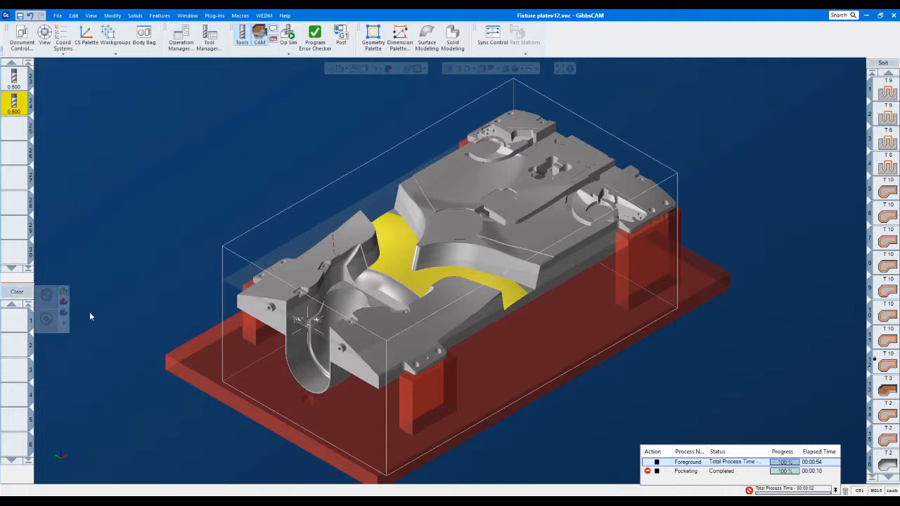
Create an Adv3D pocketing process in the first process tile using 0.500 tool 23, and display its boundary settings
double_click(10, 325)
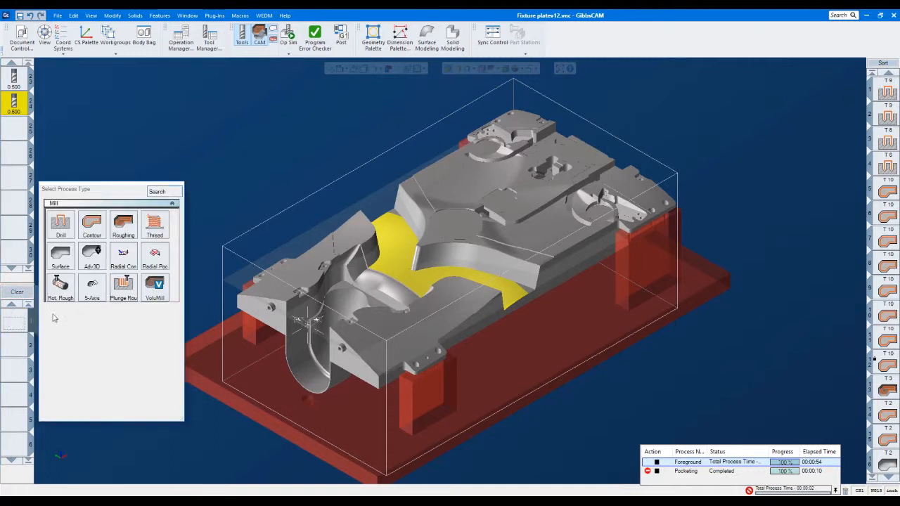
click(91, 260)
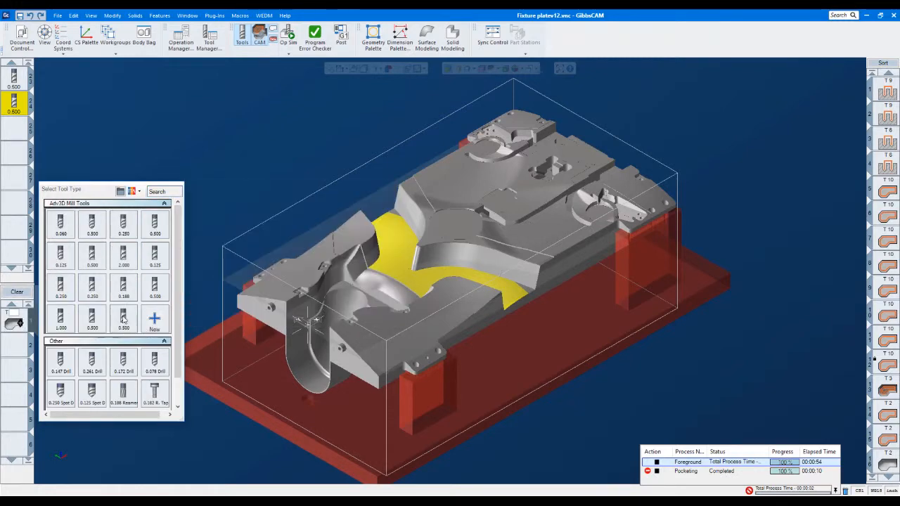
click(92, 320)
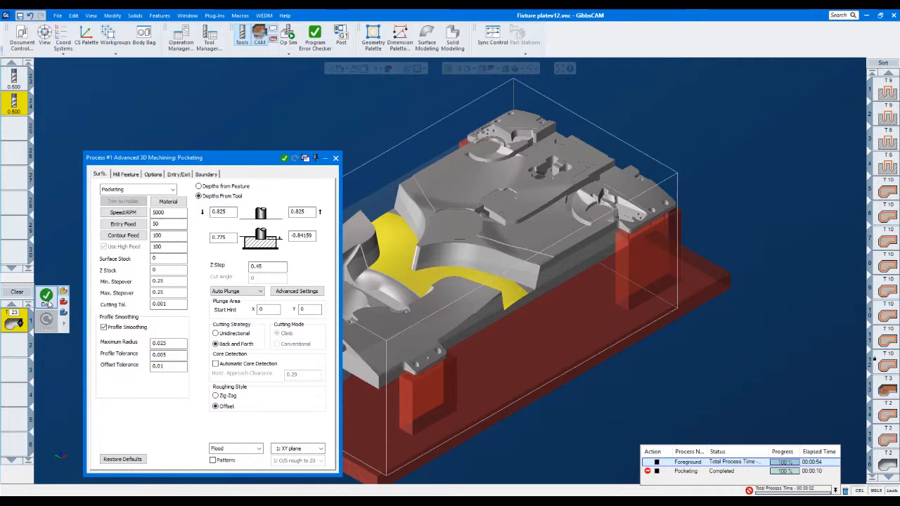
click(203, 174)
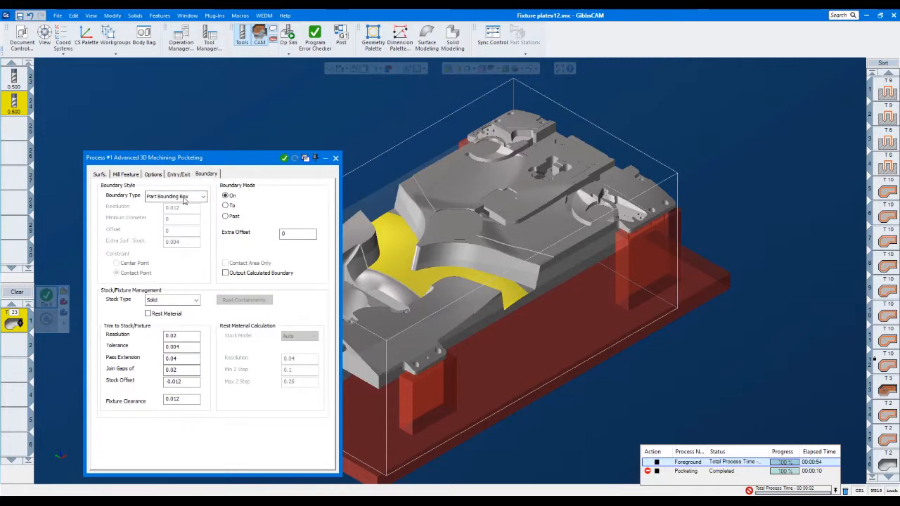
Set the pocketing boundary type to Silhouette and the stock type to None, and generate the toolpath on the selected faces
click(184, 197)
click(184, 226)
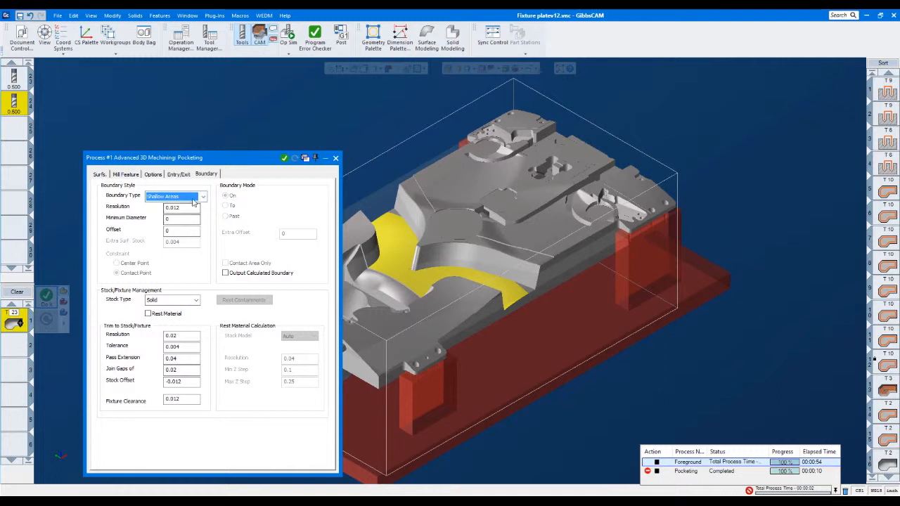
click(193, 199)
click(176, 217)
click(168, 301)
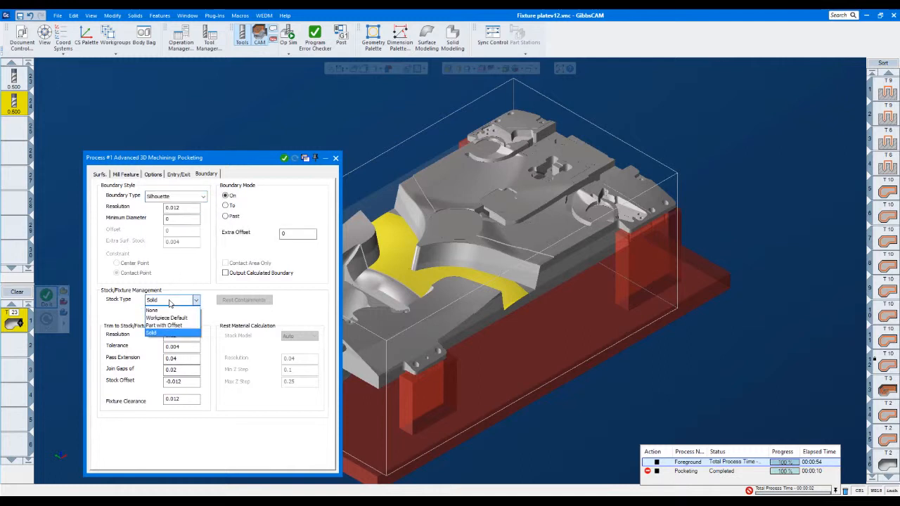
click(162, 310)
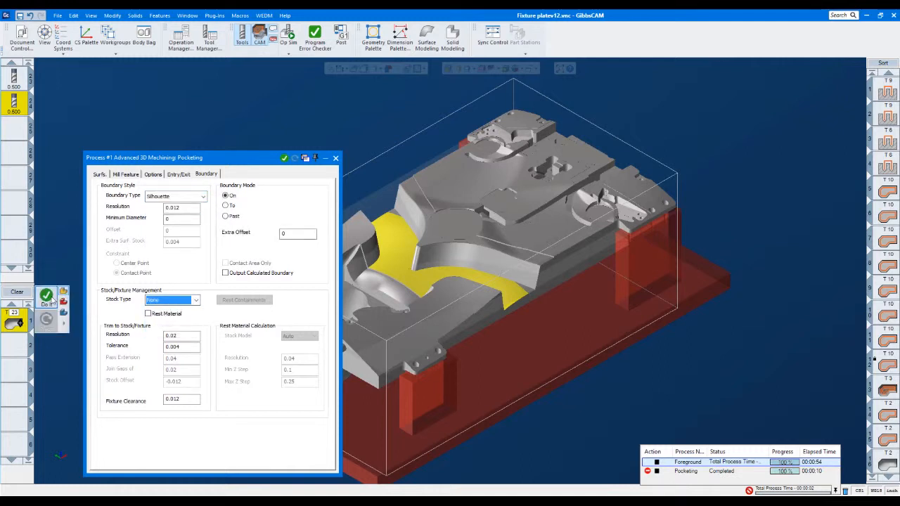
click(46, 295)
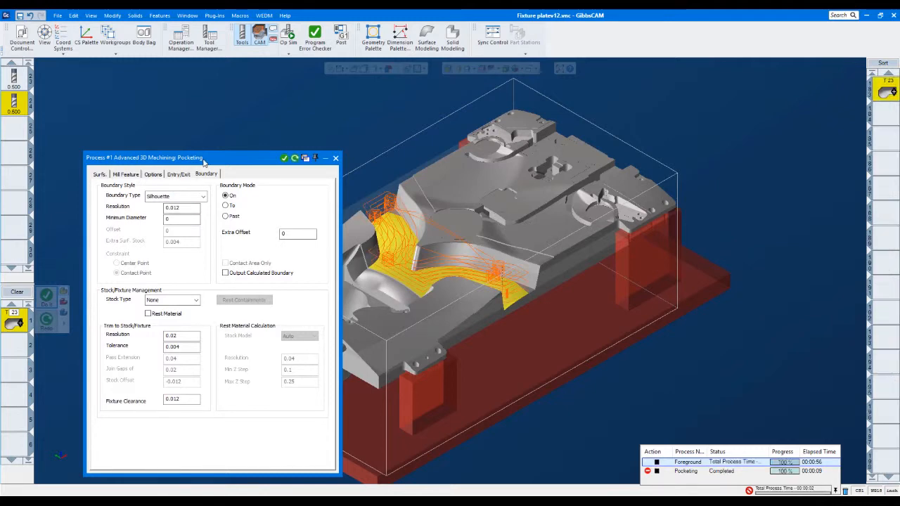
Set the pocketing process's Z step to 0.6 and redo the operation with that value
drag(203, 157, 194, 99)
click(90, 115)
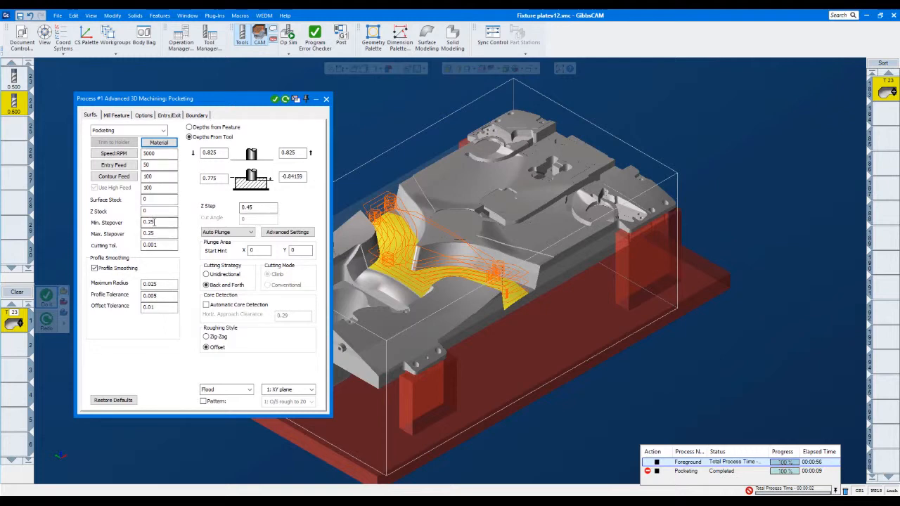
double_click(249, 207)
text(0.6)
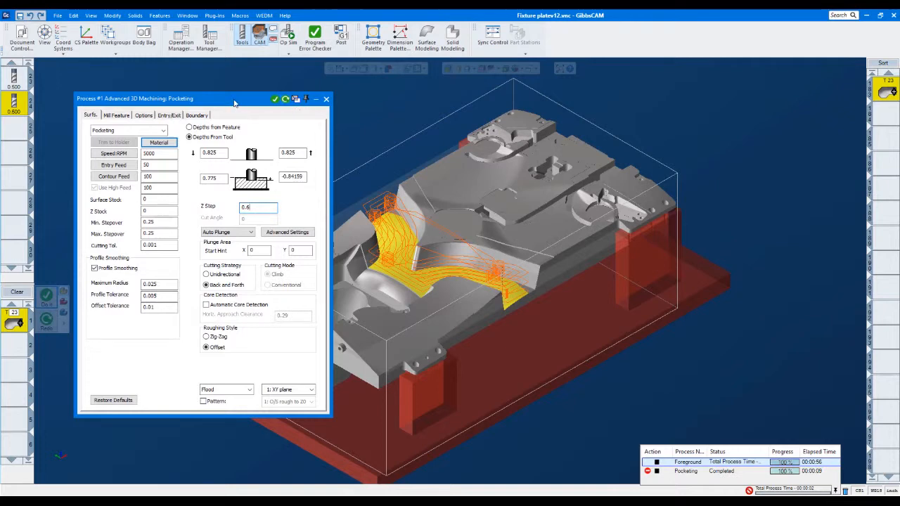
drag(240, 103, 225, 103)
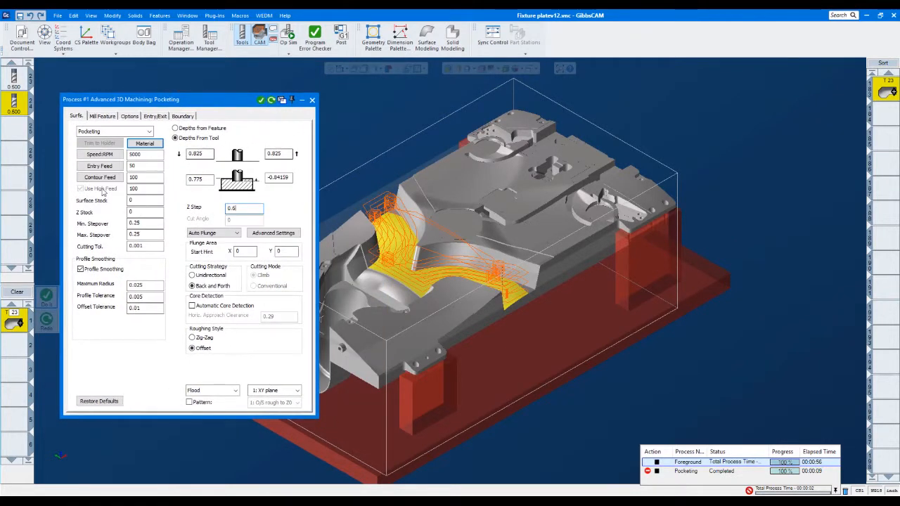
drag(234, 106, 264, 100)
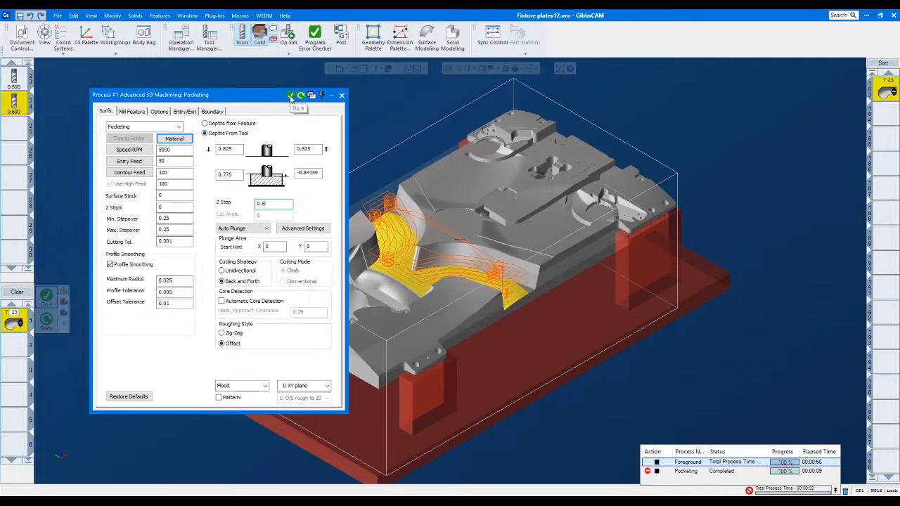
click(301, 95)
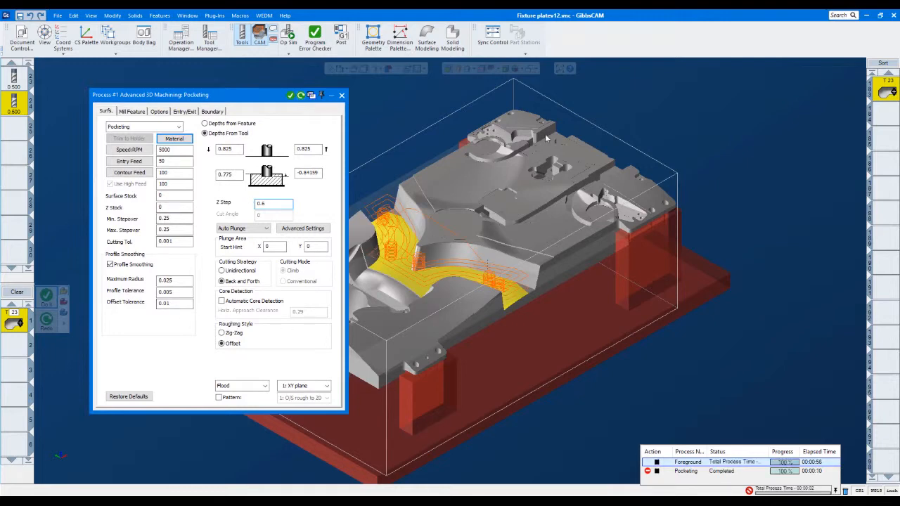
Bring up the floating Do It and Redo controls in the empty workspace, and deselect the machined pocket faces
click(403, 108)
click(701, 99)
click(738, 193)
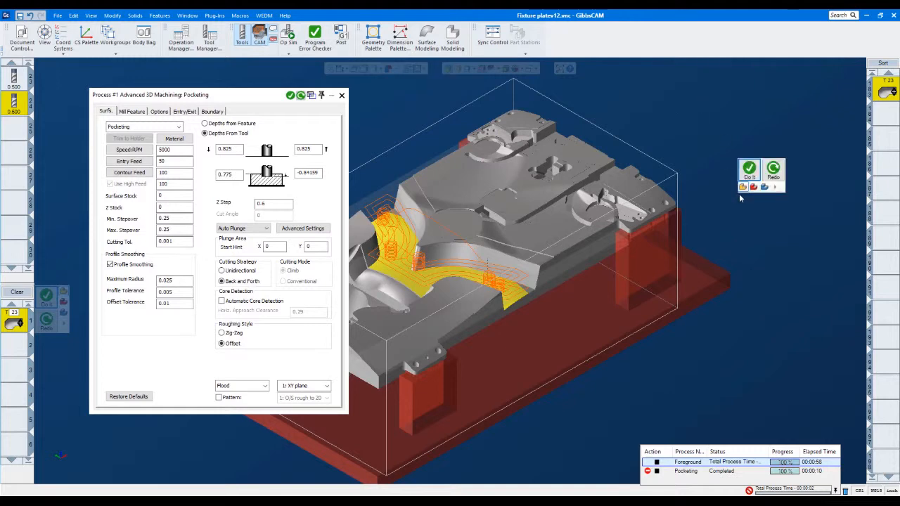
click(681, 105)
click(752, 248)
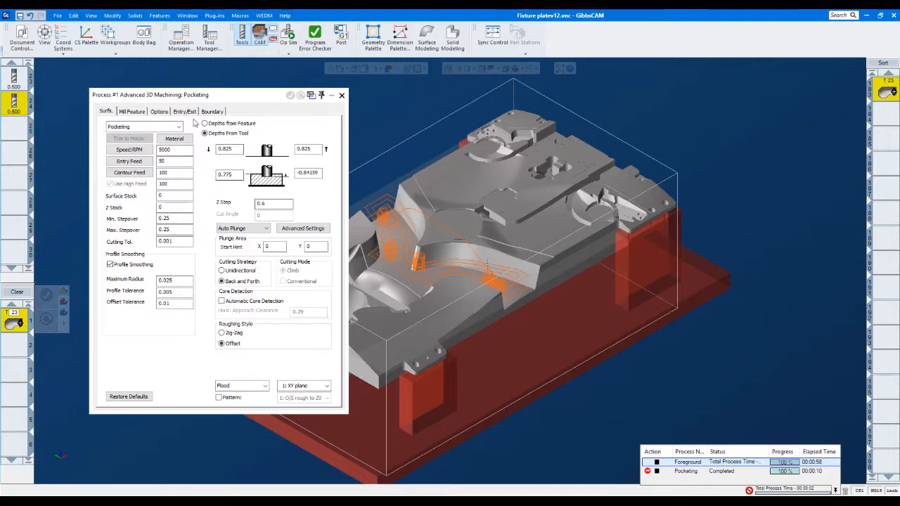
Select the curved recessed face beyond the first toolpath, create a new pocketing operation on it with the same process, and close the process window
drag(246, 102, 230, 101)
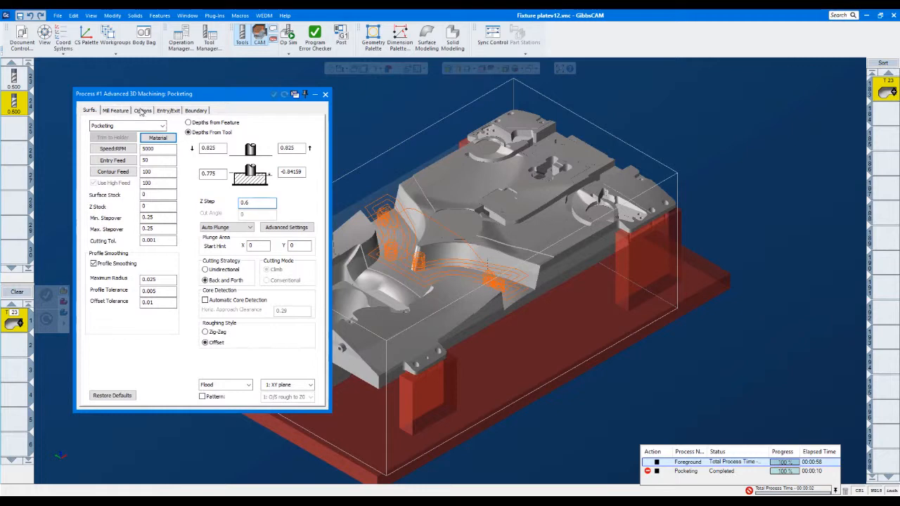
click(167, 110)
click(195, 110)
click(87, 113)
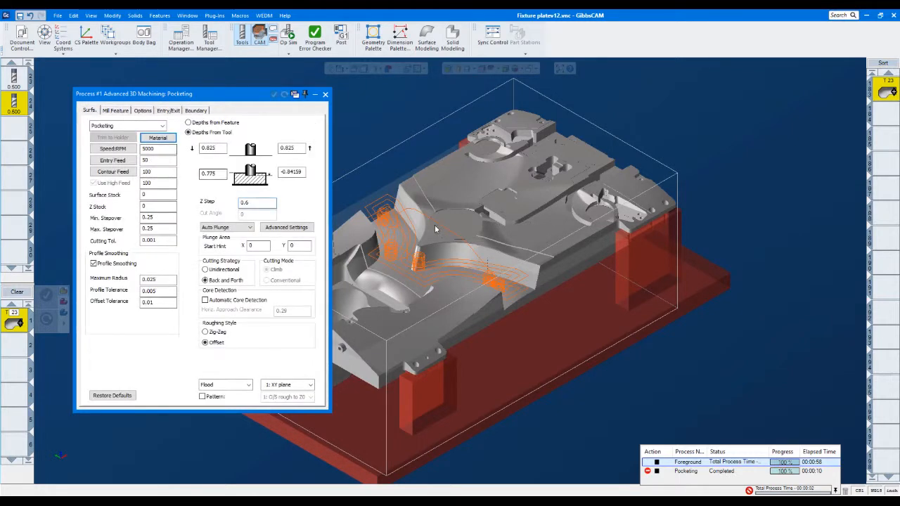
click(466, 190)
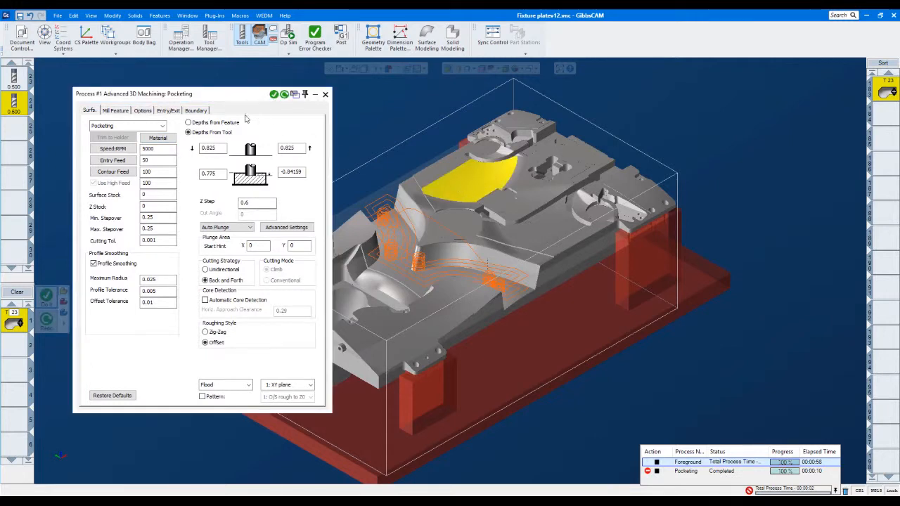
click(526, 233)
click(459, 182)
right_click(458, 183)
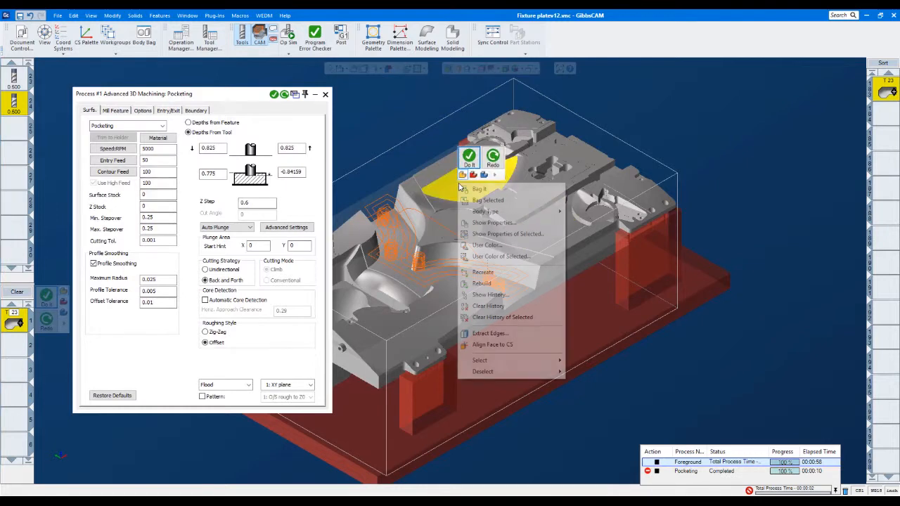
click(468, 164)
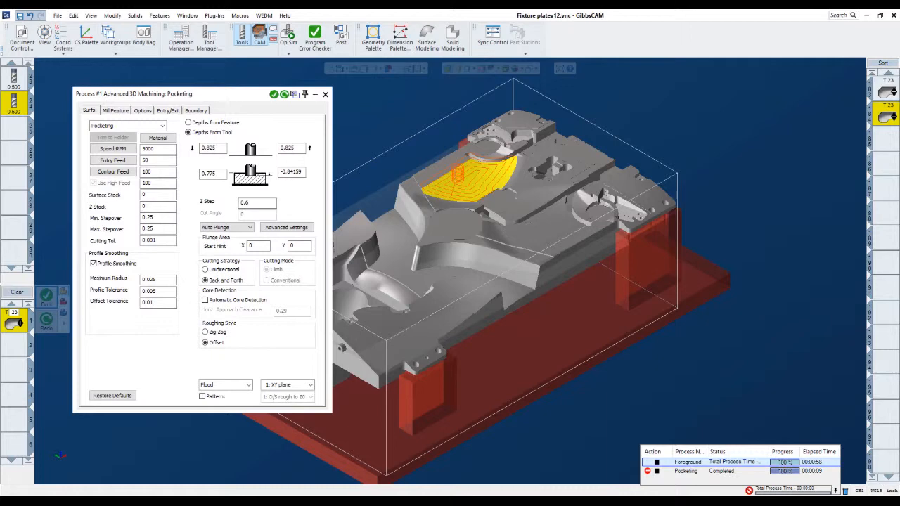
click(325, 96)
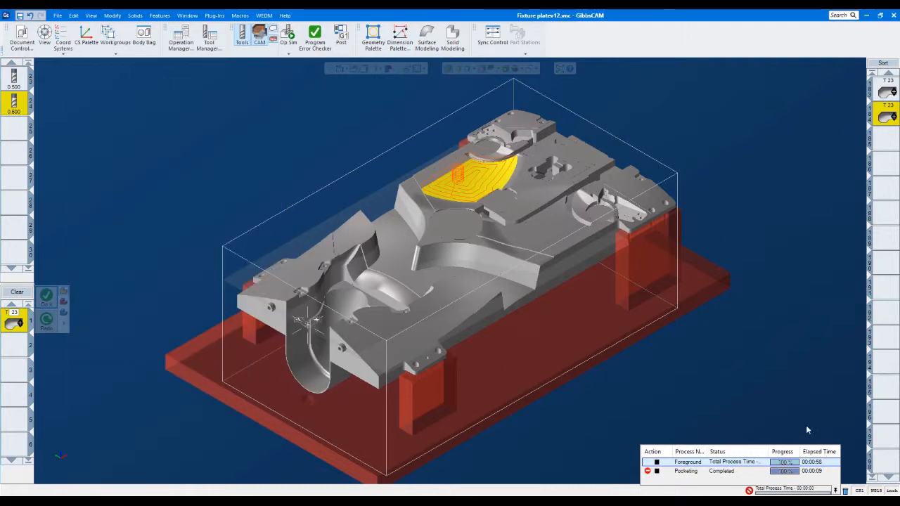